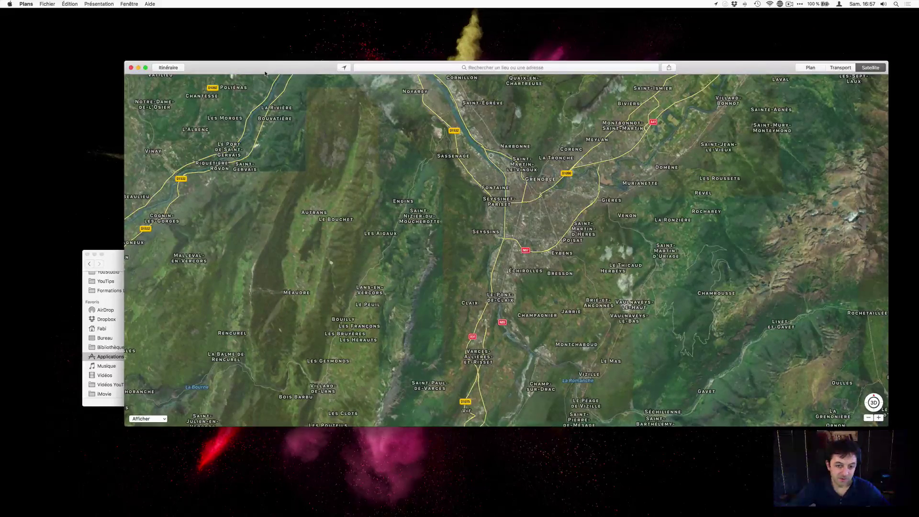
# - Reposition the Plans window and use Mission Control to switch to the Finder's Téléchargements window and back to Plans
pyautogui.moveTo(238, 66); pyautogui.dragTo(214, 74)
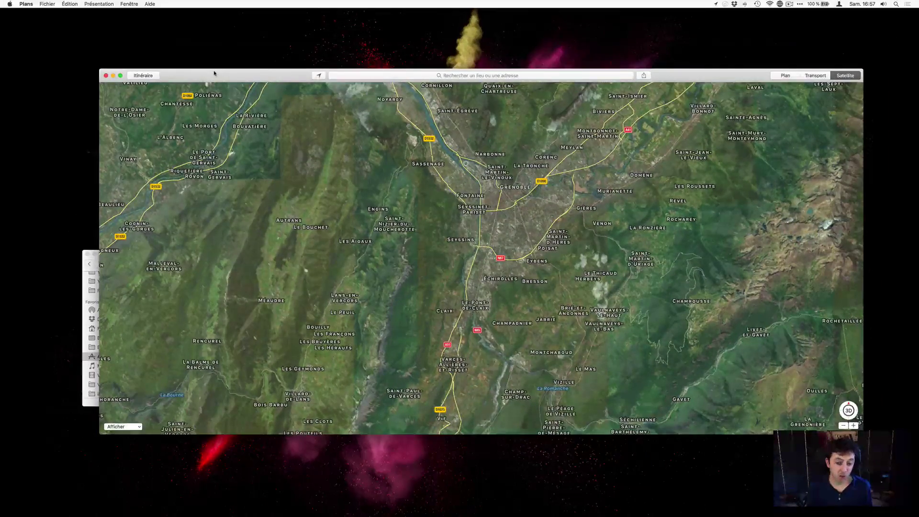
pyautogui.hotkey('ctrl', 'Up')
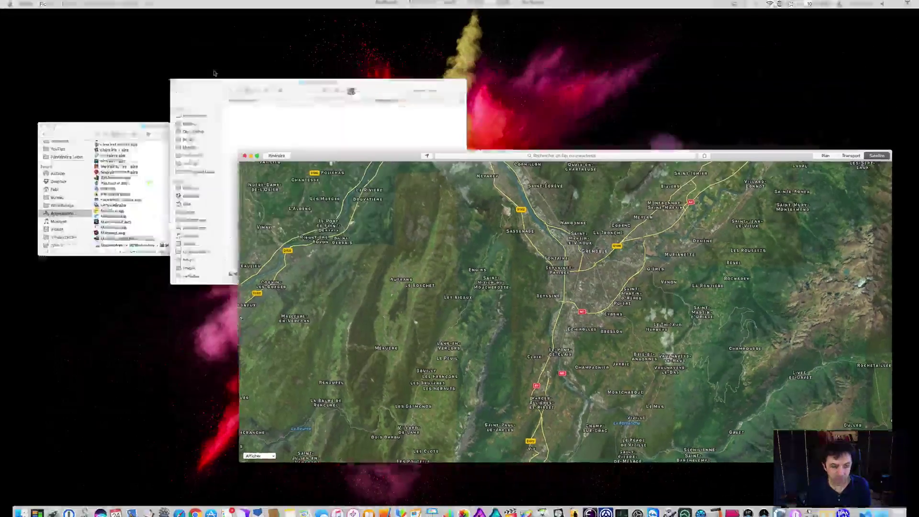
pyautogui.click(262, 137)
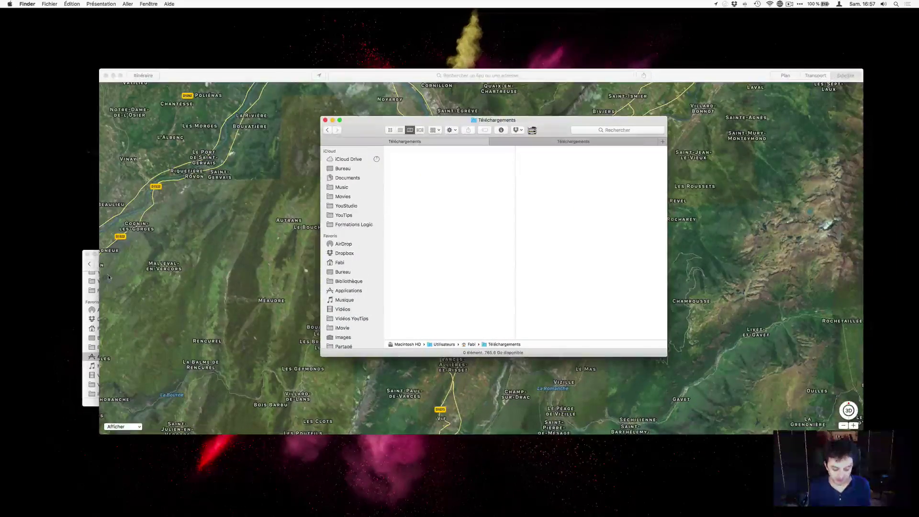
pyautogui.hotkey('ctrl', 'Up')
pyautogui.click(574, 335)
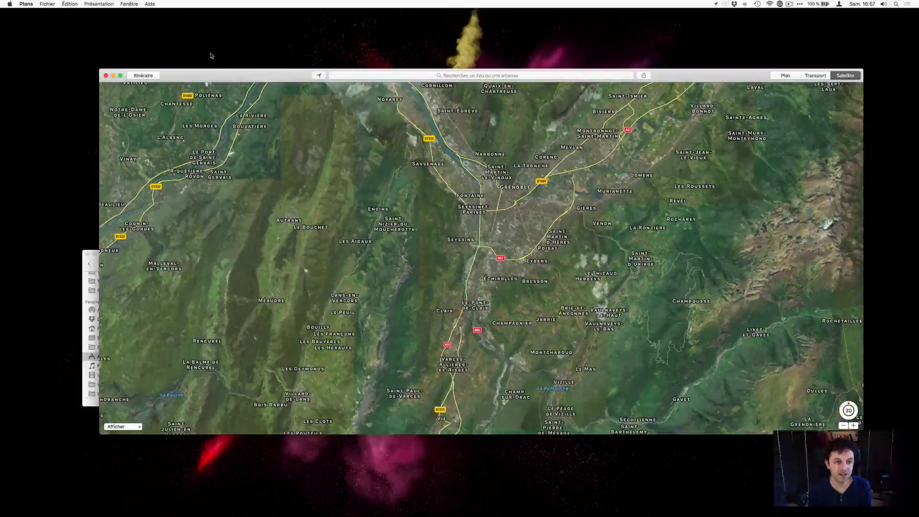
# - Move the Plans window further aside and use Mission Control to bring the Finder's Téléchargements window to the front
pyautogui.moveTo(219, 70); pyautogui.dragTo(161, 82)
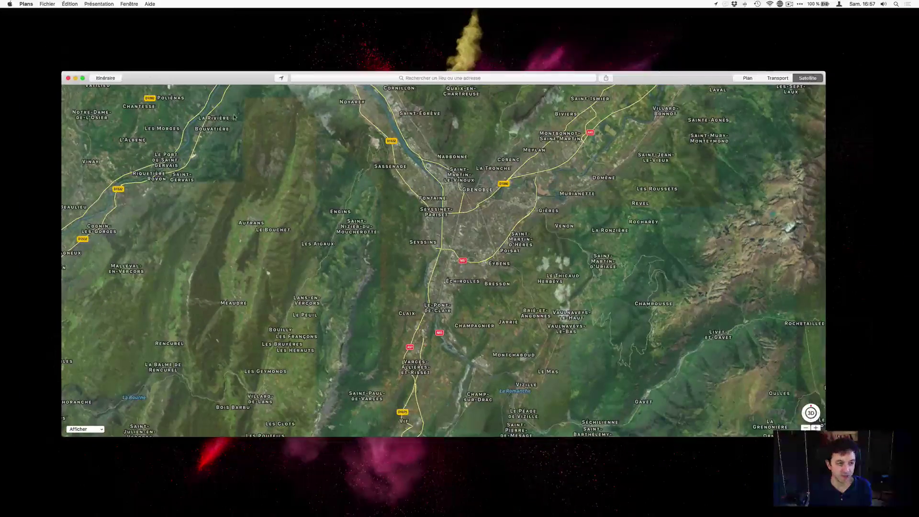
pyautogui.hotkey('ctrl', 'Up')
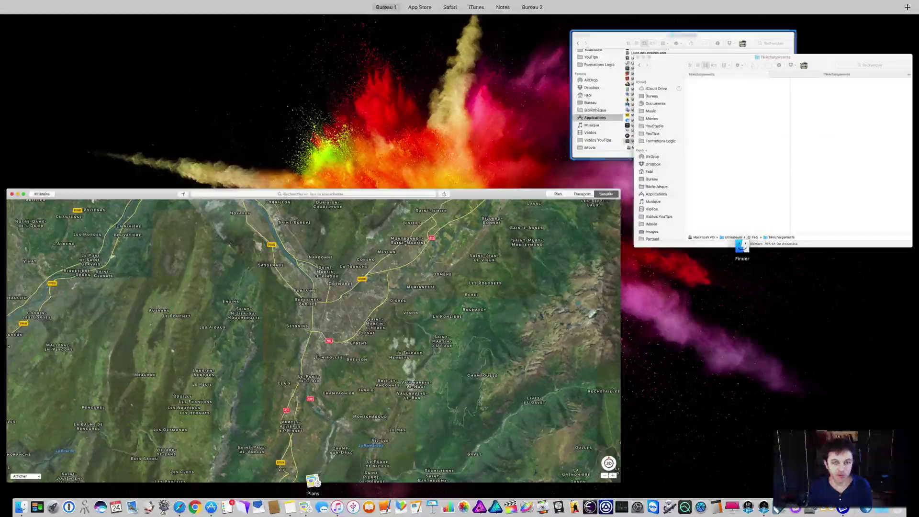
pyautogui.click(732, 129)
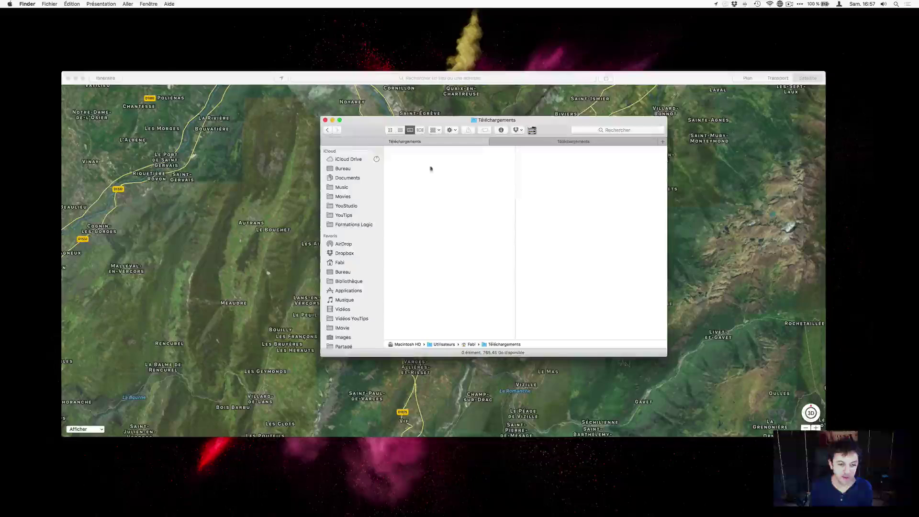
# - Launch Mission Control from the Dock, reveal the space thumbnails and switch to the full-screen App Store
pyautogui.moveTo(67, 515)
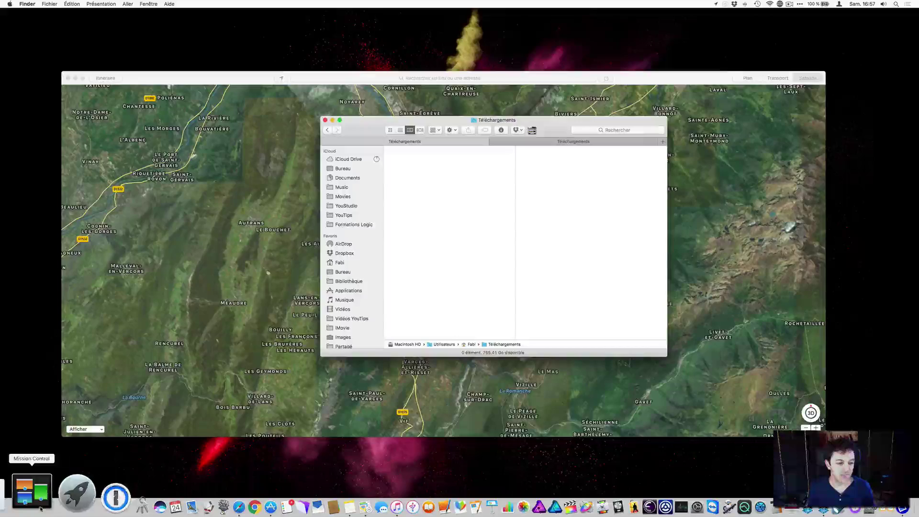
pyautogui.click(40, 509)
pyautogui.click(40, 508)
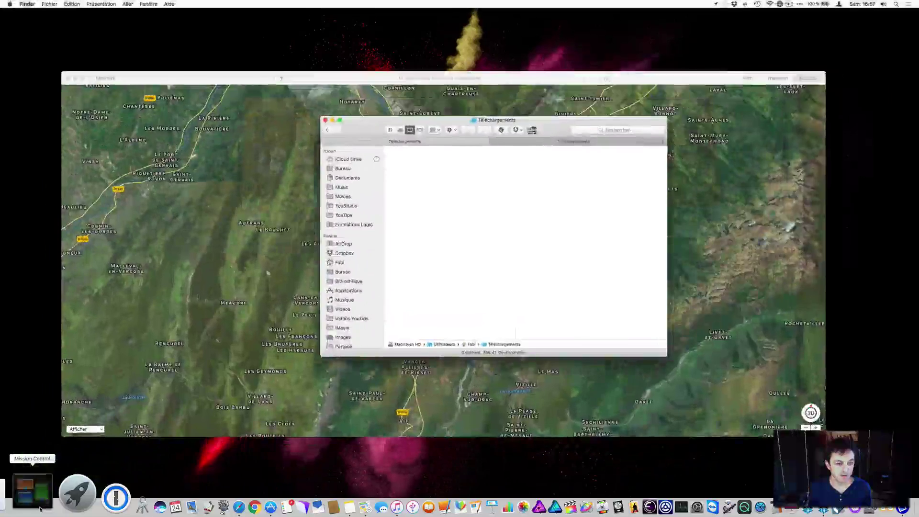
pyautogui.click(39, 510)
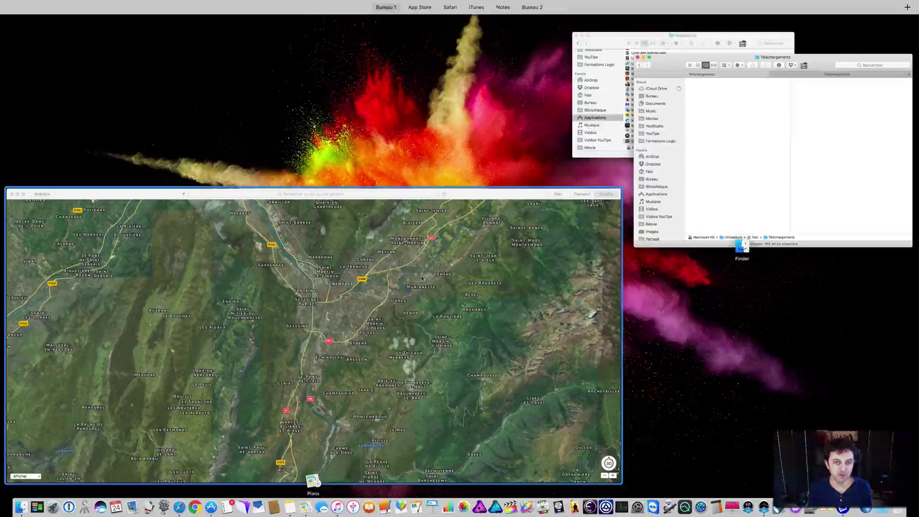
pyautogui.moveTo(441, 28)
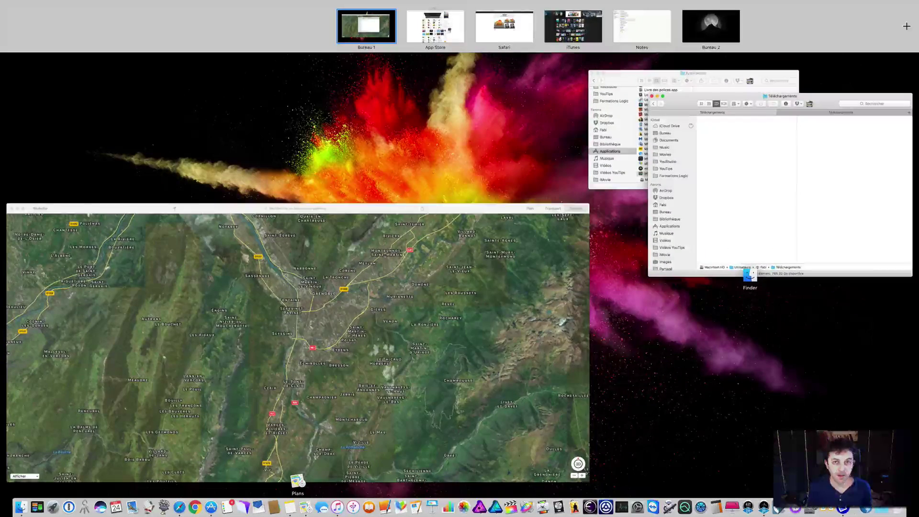
pyautogui.click(440, 30)
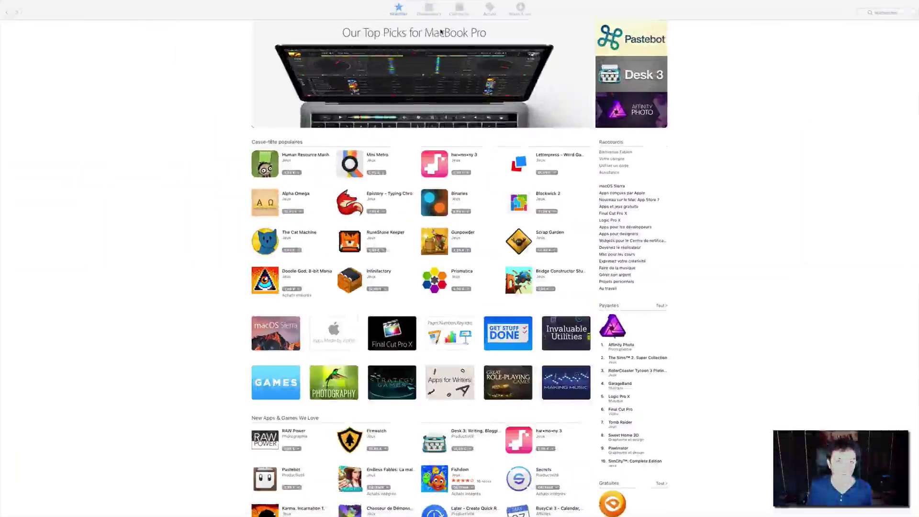
# - Switch through Mission Control to the full-screen iTunes space and from there to the full-screen Safari space
pyautogui.hotkey('ctrl', 'Up')
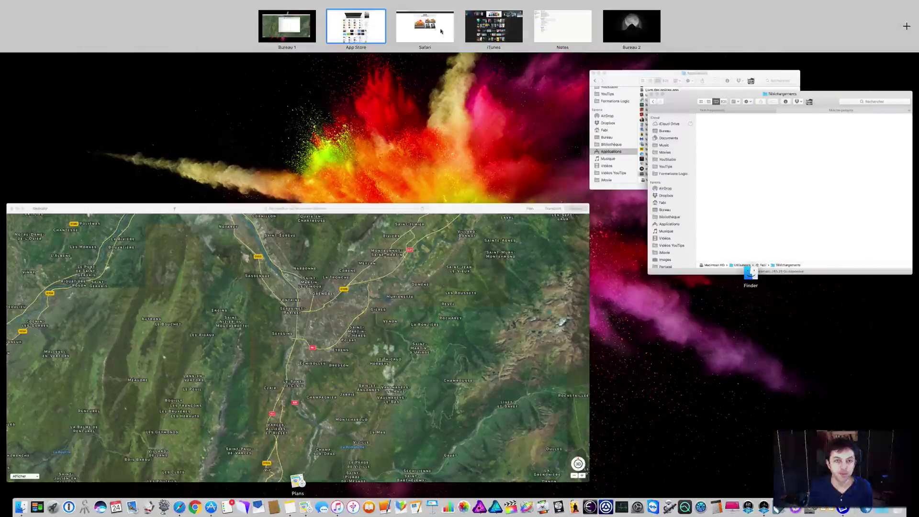
pyautogui.click(494, 25)
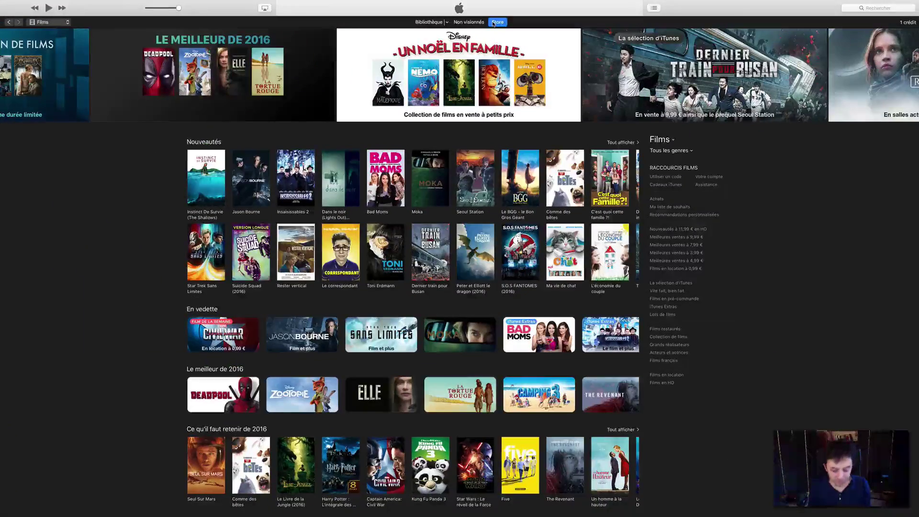
pyautogui.hotkey('ctrl', 'Up')
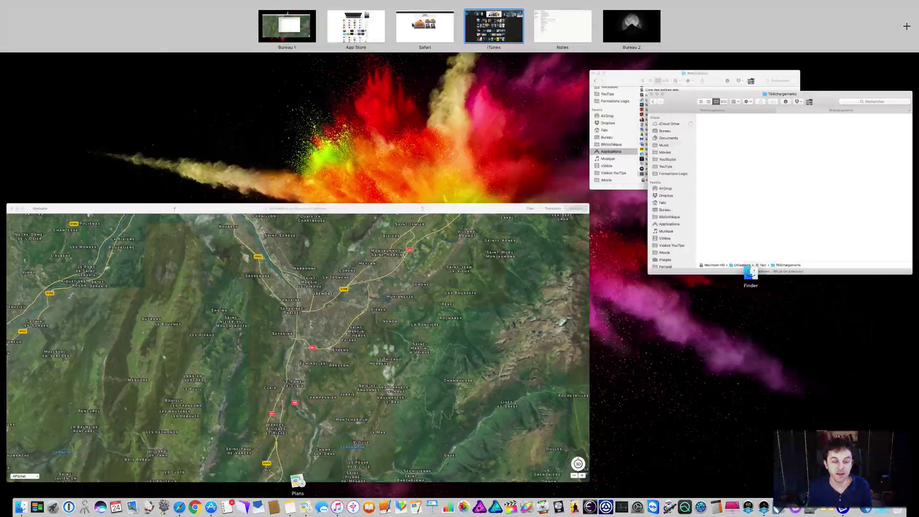
pyautogui.click(426, 27)
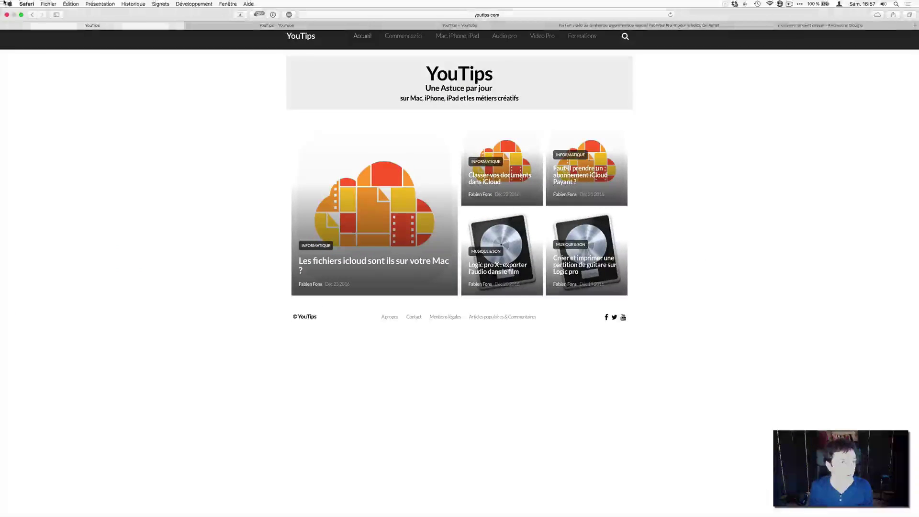
# - Take Safari out of full screen, place its window over the map, and reselect it among the desktop windows in Mission Control
pyautogui.click(21, 17)
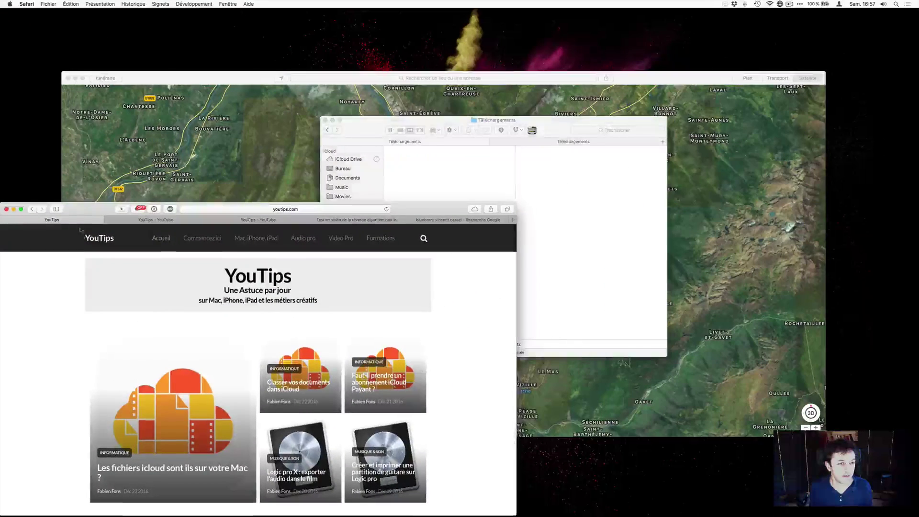
pyautogui.moveTo(56, 203); pyautogui.dragTo(364, 171)
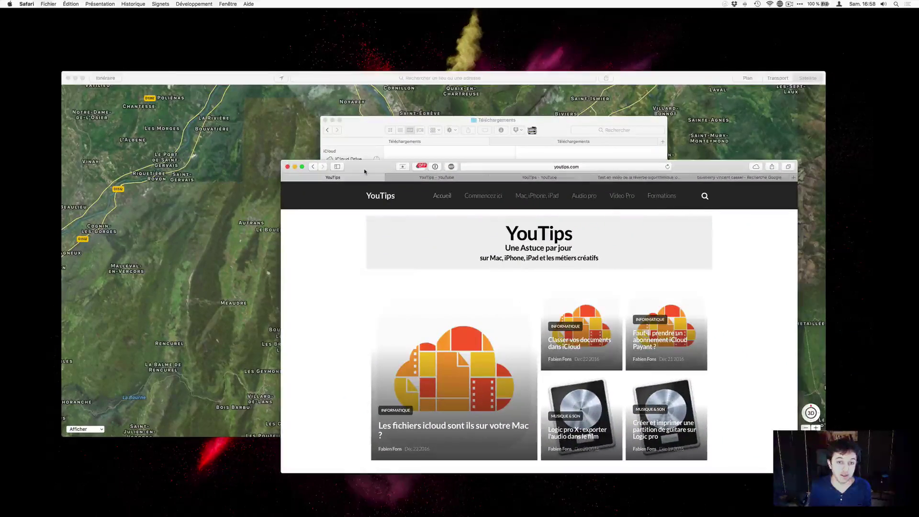
pyautogui.hotkey('ctrl', 'Up')
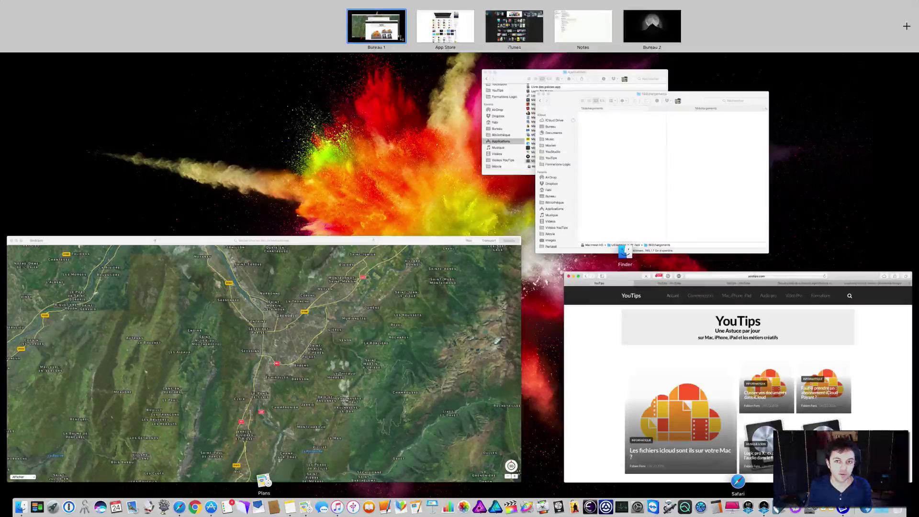
pyautogui.click(614, 301)
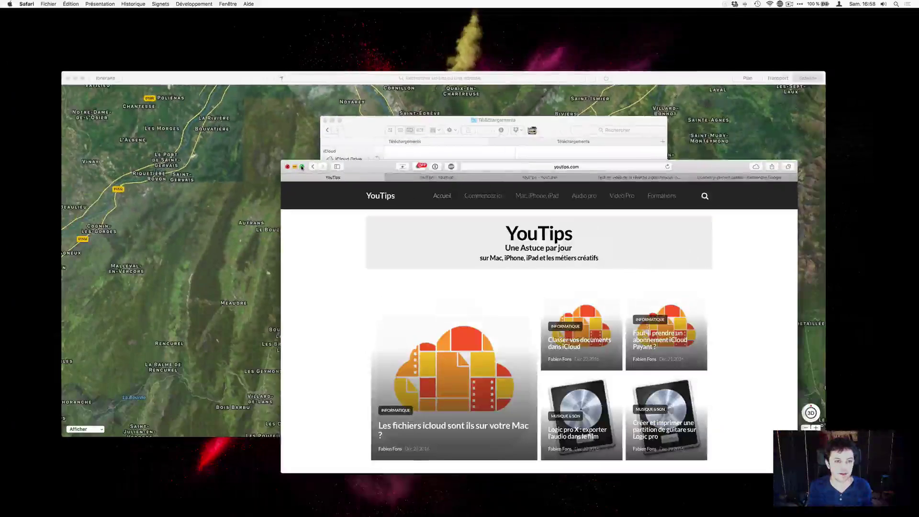
# - Put Safari in full screen and use Mission Control to switch to the App Store space and back to Safari
pyautogui.click(302, 167)
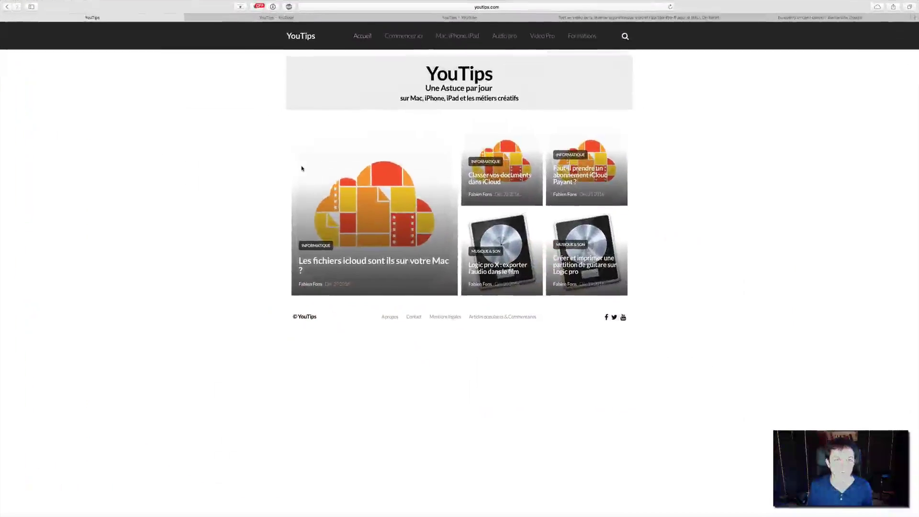
pyautogui.hotkey('ctrl', 'Up')
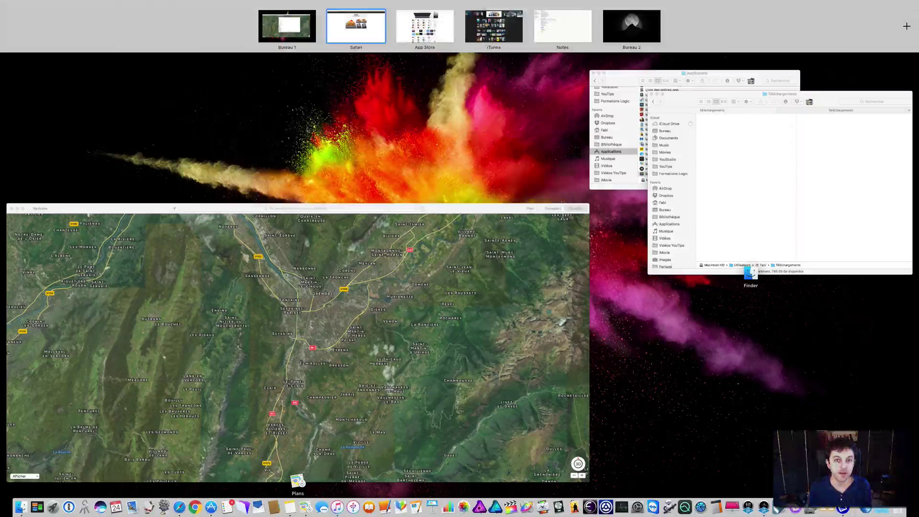
pyautogui.click(420, 29)
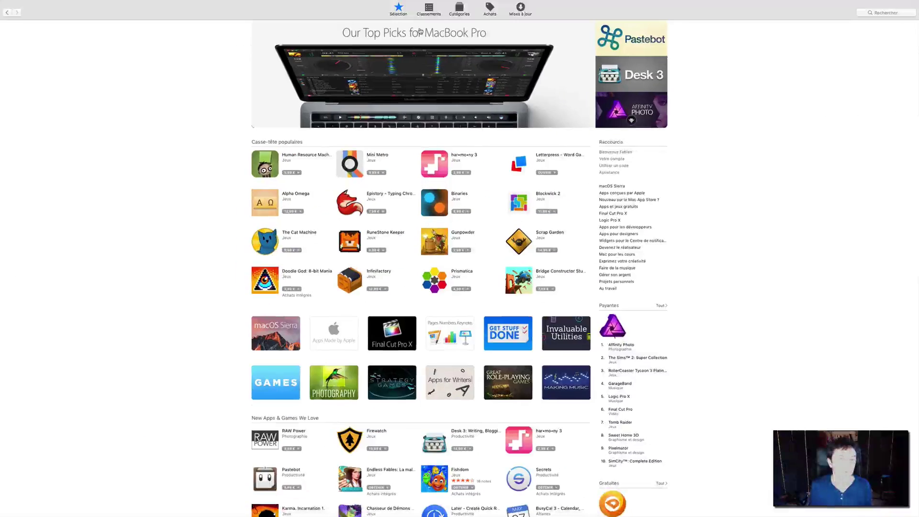
pyautogui.hotkey('ctrl', 'Up')
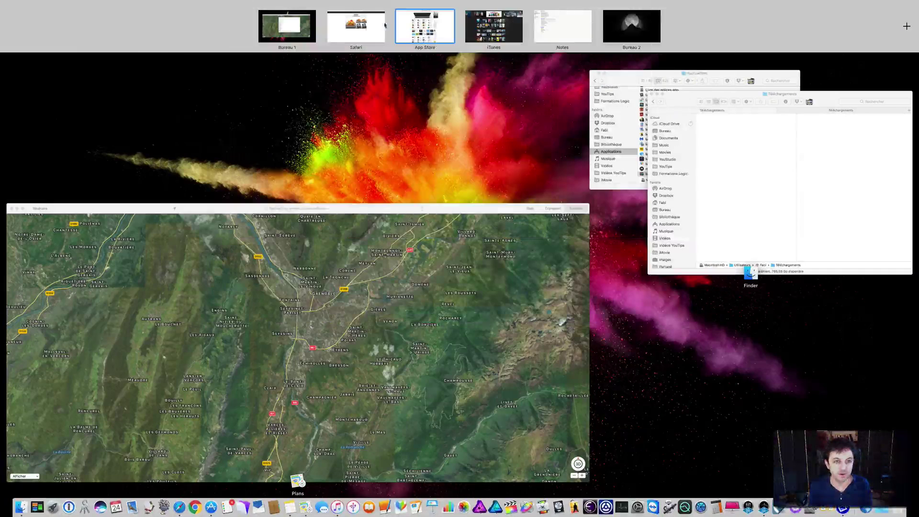
pyautogui.click(337, 31)
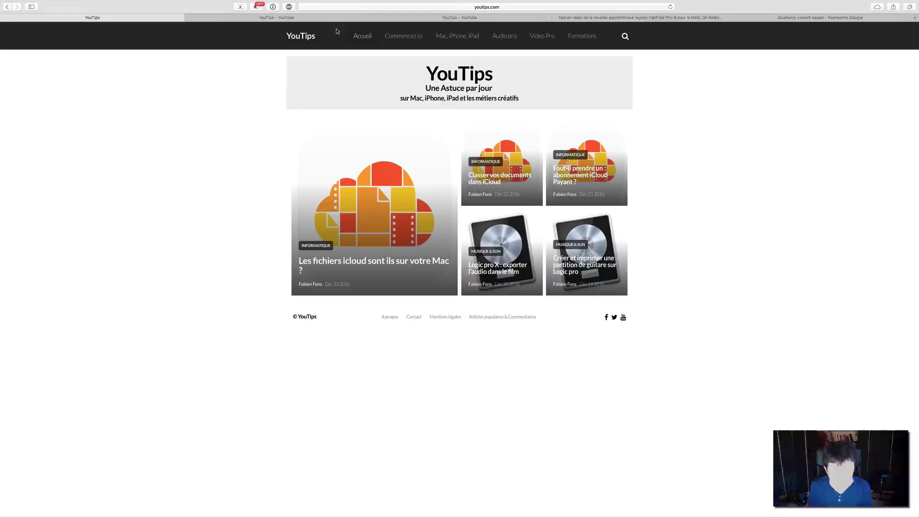
pyautogui.hotkey('ctrl', 'Up')
pyautogui.click(342, 62)
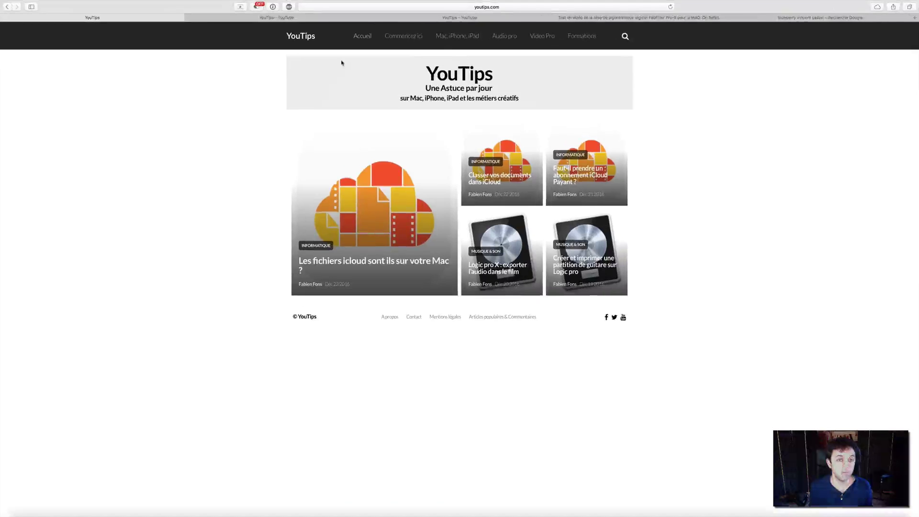
# - Open the Souris pane in System Preferences to examine the Mission Control gesture for the mouse
pyautogui.click(9, 4)
pyautogui.click(23, 24)
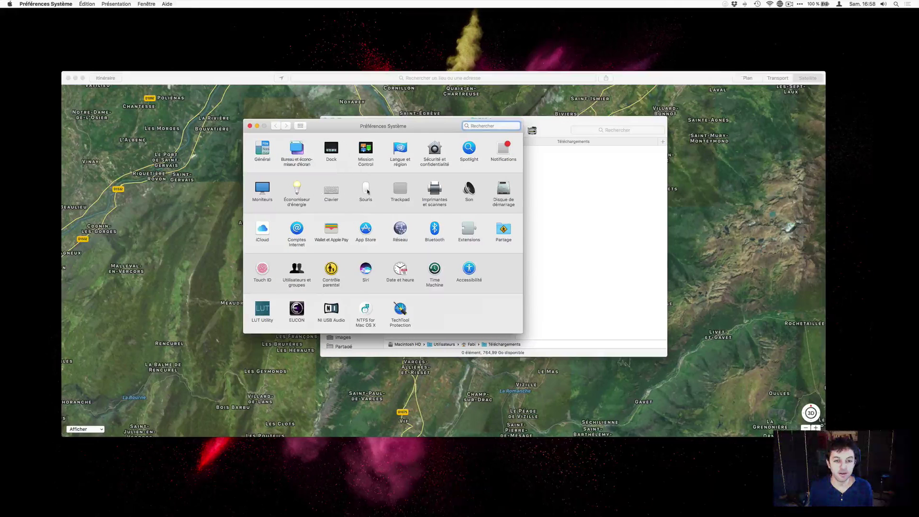
pyautogui.click(367, 190)
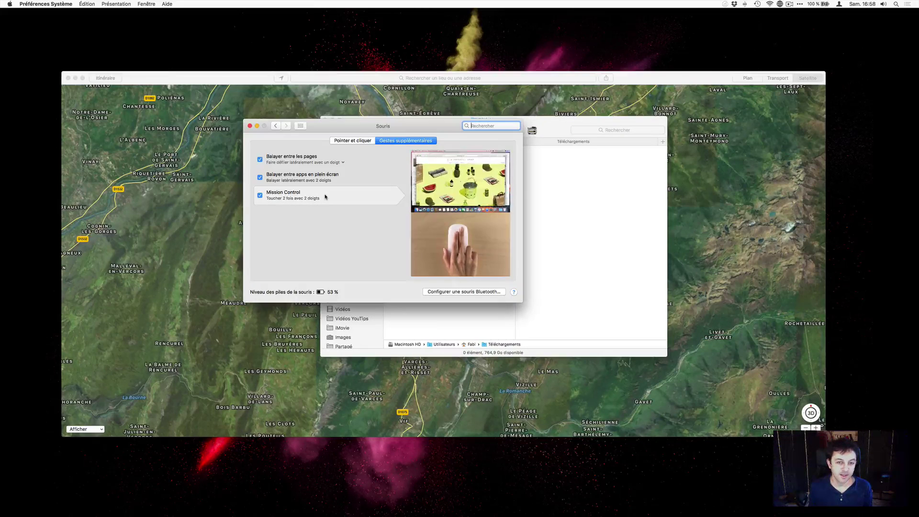
# - Examine the additional Trackpad gestures, keep App Exposé on a three-finger downward swipe, and close System Preferences
pyautogui.click(300, 125)
pyautogui.click(401, 190)
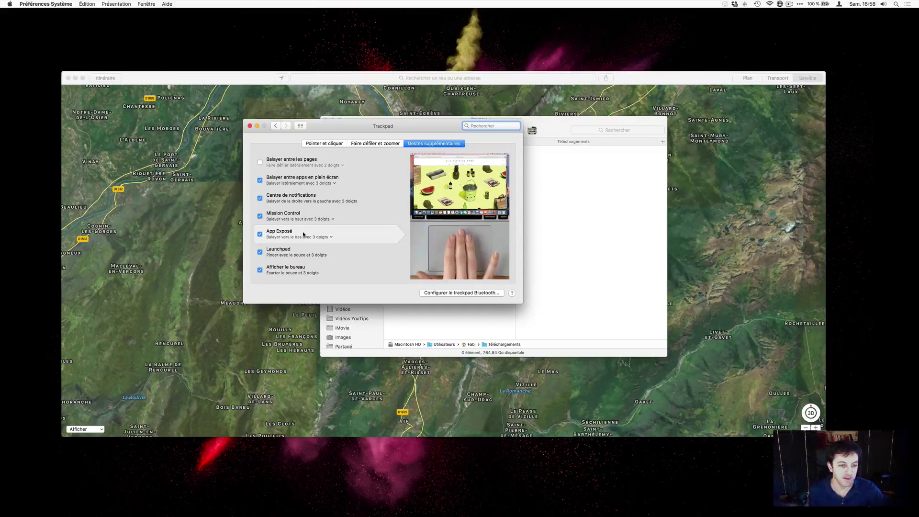
pyautogui.click(321, 237)
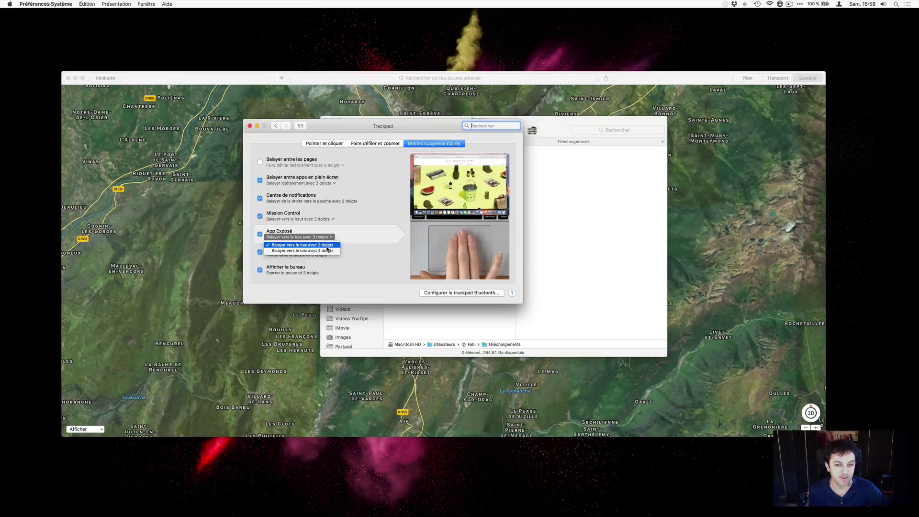
pyautogui.click(330, 247)
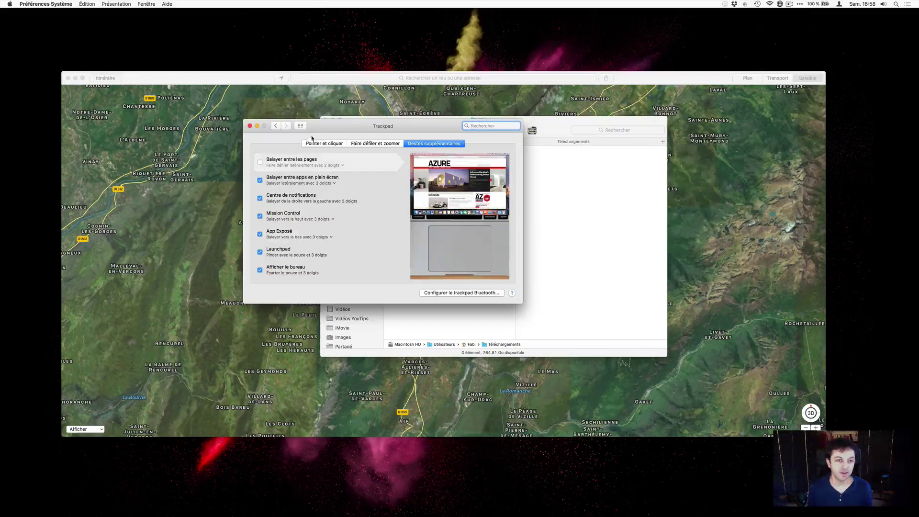
pyautogui.click(301, 125)
pyautogui.click(256, 126)
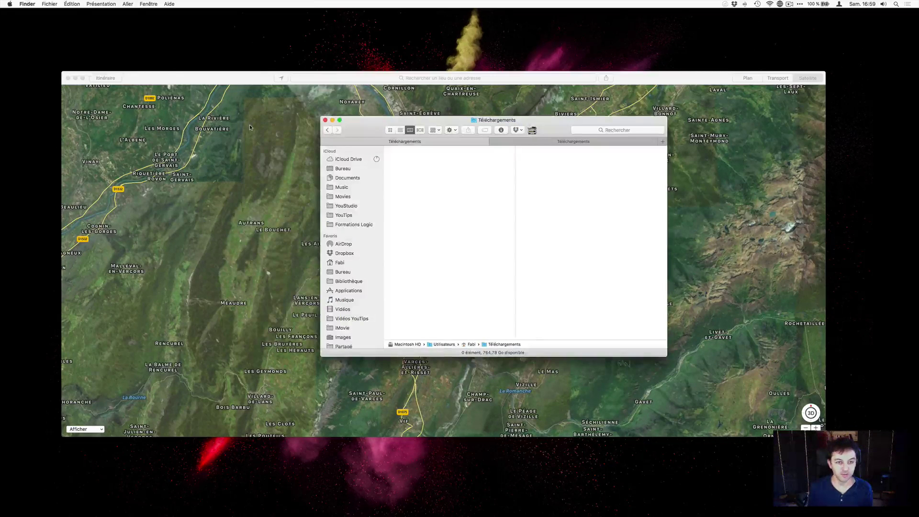
# - Bring the Plans application to the front from the Dock
pyautogui.moveTo(32, 513)
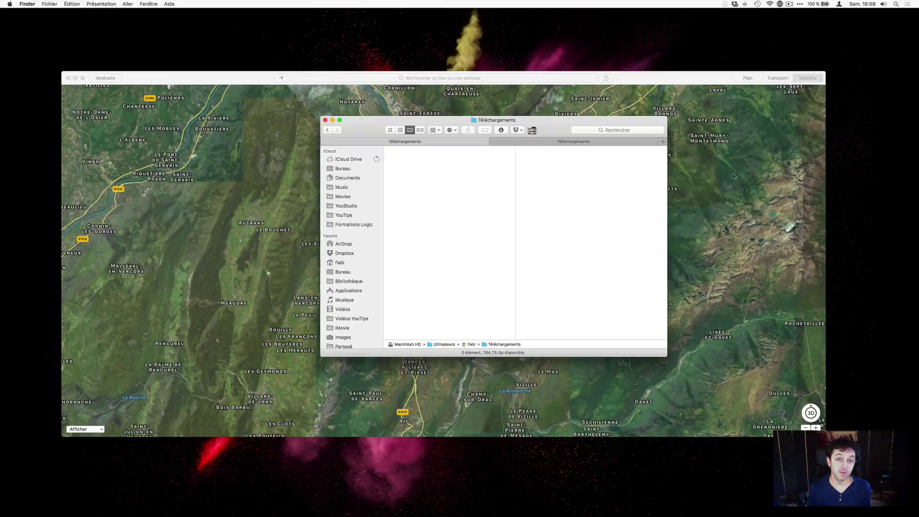
pyautogui.moveTo(337, 515)
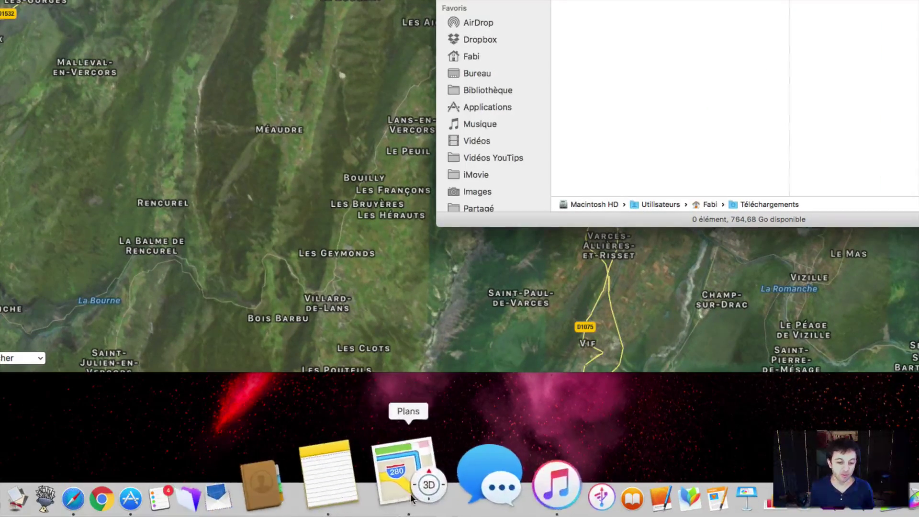
pyautogui.click(407, 495)
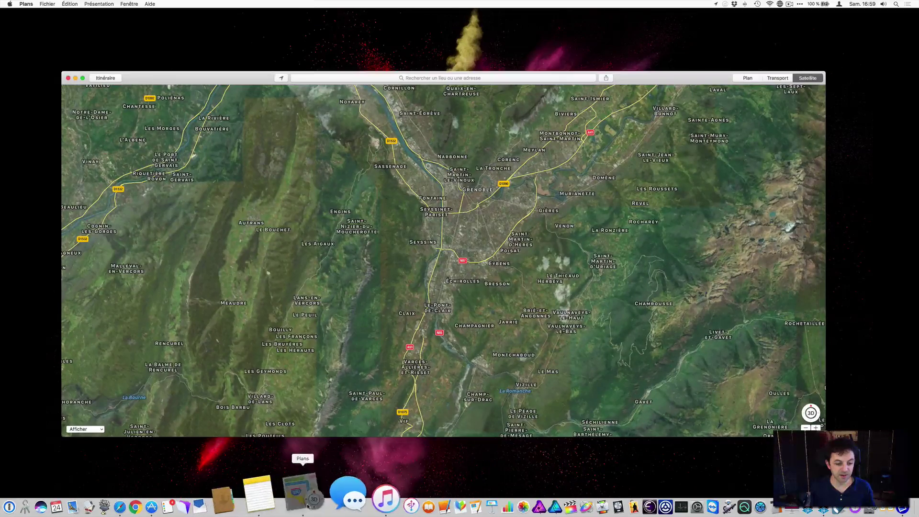
# - Use the Dock to bring Finder, Plans, Safari and iTunes to the front in turn, and return to Finder
pyautogui.click(21, 511)
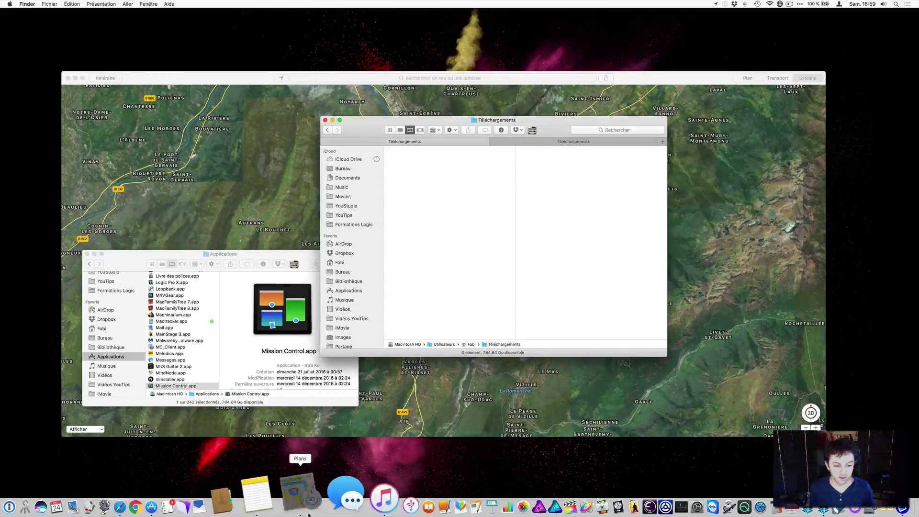
pyautogui.click(289, 507)
pyautogui.click(180, 512)
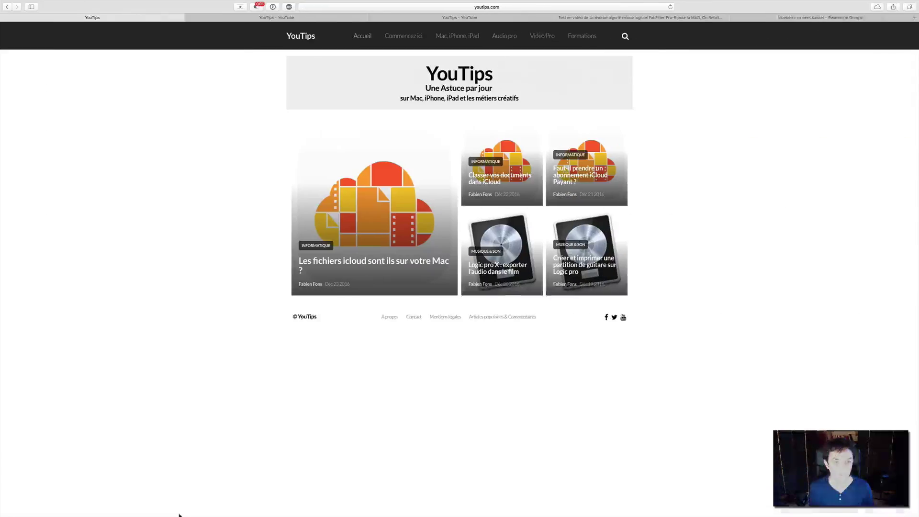
pyautogui.moveTo(182, 515)
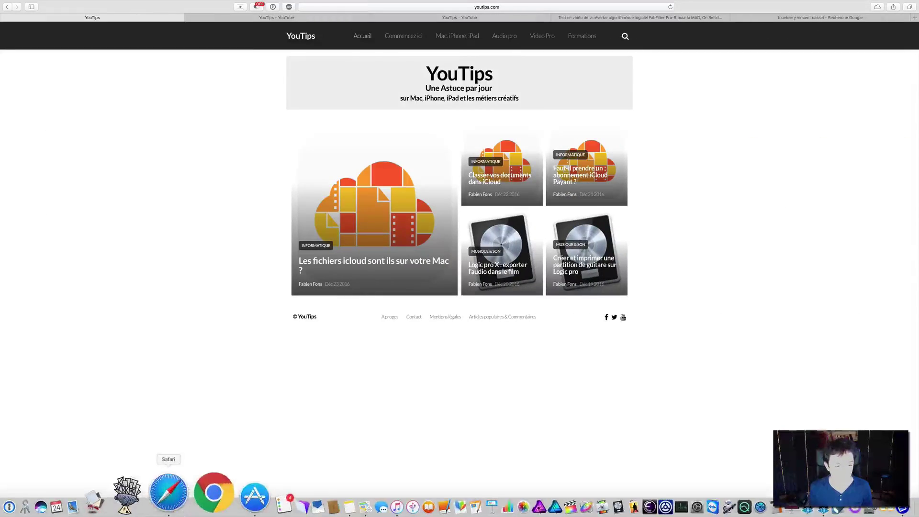
pyautogui.click(341, 513)
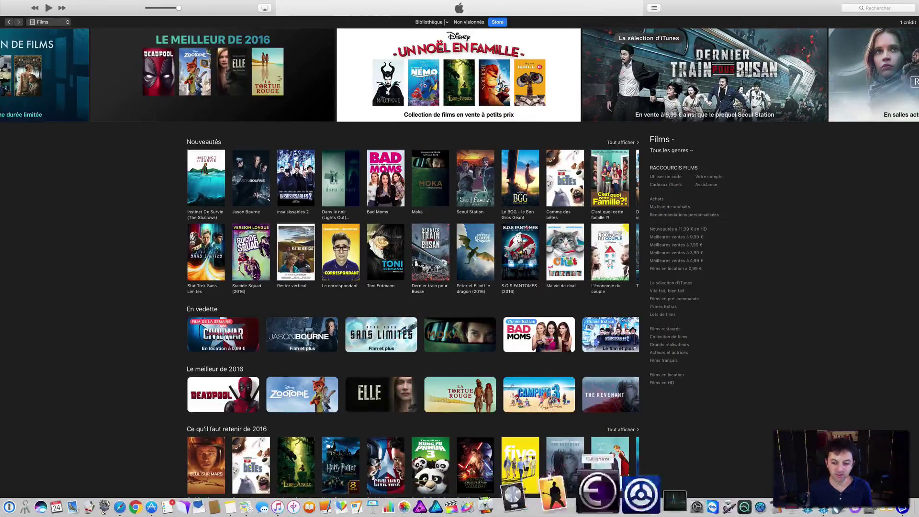
pyautogui.click(20, 510)
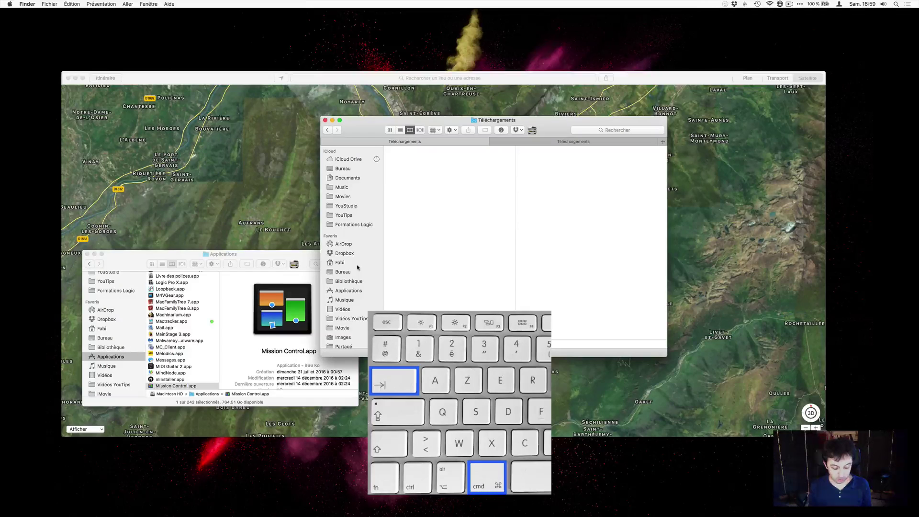
# - Open the application switcher from Finder, cycle through the running applications, and switch to Safari
pyautogui.press('super+Tab')
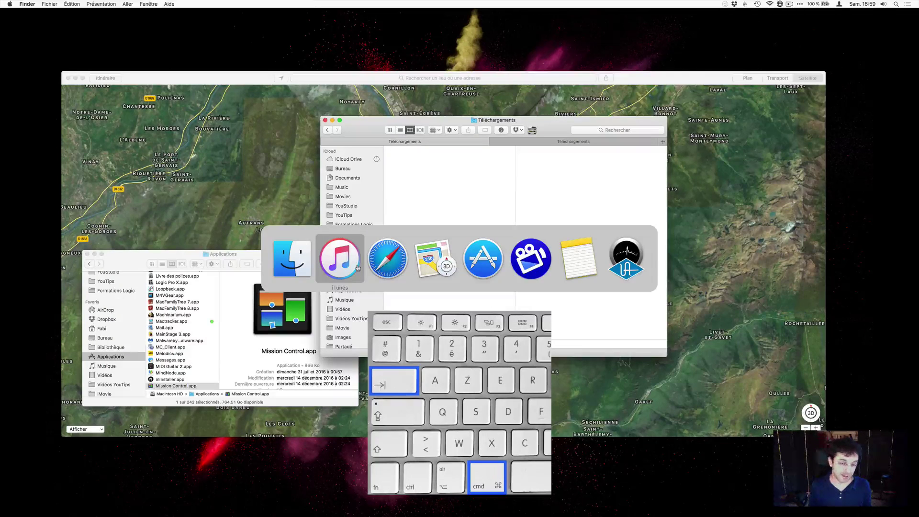
pyautogui.press('super+Tab')
pyautogui.press('super+Tab')
pyautogui.press('super+Tab')
pyautogui.press('super+Tab')
pyautogui.press('super+Tab')
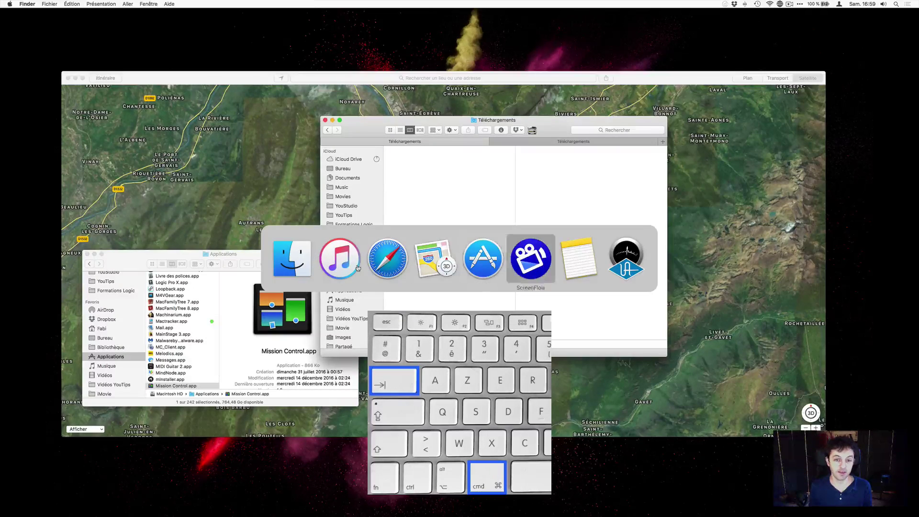
pyautogui.press('super+Tab')
pyautogui.press('super+Tab')
pyautogui.press('super+Tab')
pyautogui.press('super+Tab')
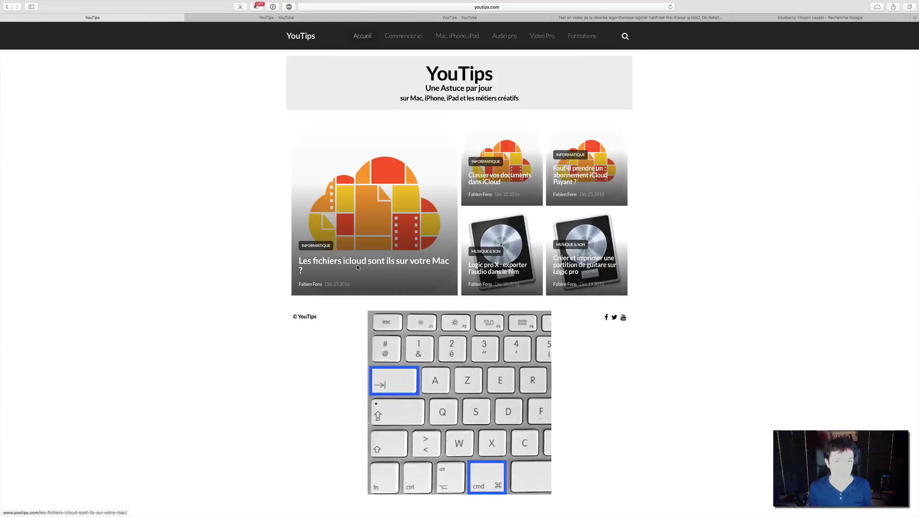
# - Use the application switcher to move from Safari to Finder and on to iTunes
pyautogui.press('super')
pyautogui.press('super+Tab')
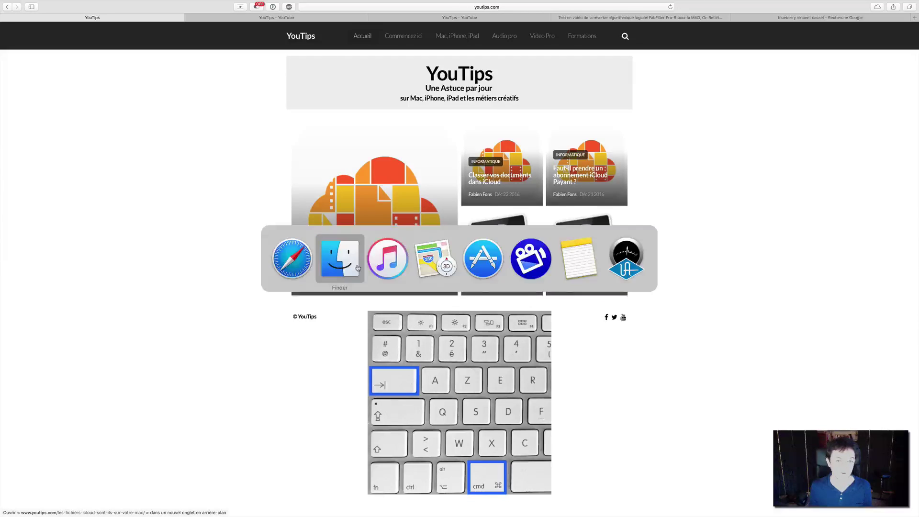
pyautogui.press('super+Tab')
pyautogui.press('super+Tab')
pyautogui.press('super+Tab')
pyautogui.press('super+Tab')
pyautogui.press('super+Tab')
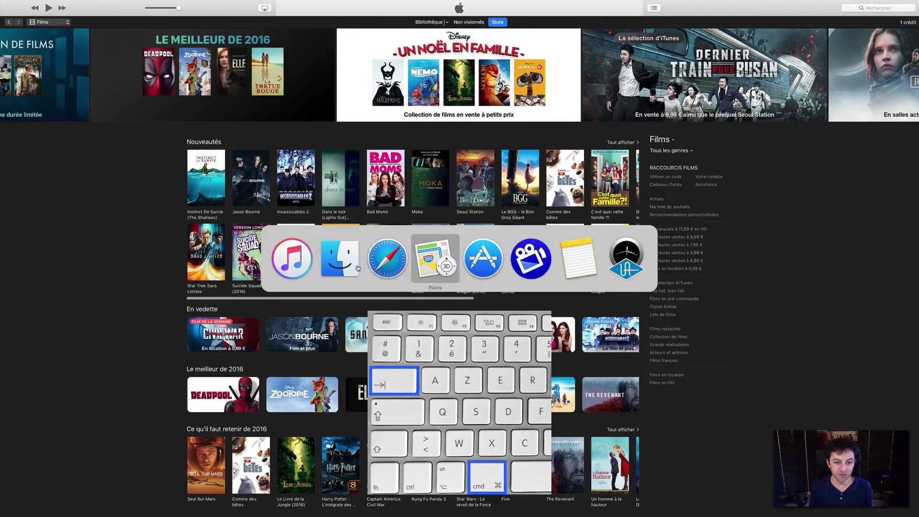
# - Use the application switcher to move from iTunes to Plans and on to the App Store
pyautogui.press('super+Tab')
pyautogui.press('super+Tab')
pyautogui.press('super+Tab')
pyautogui.press('super+Tab')
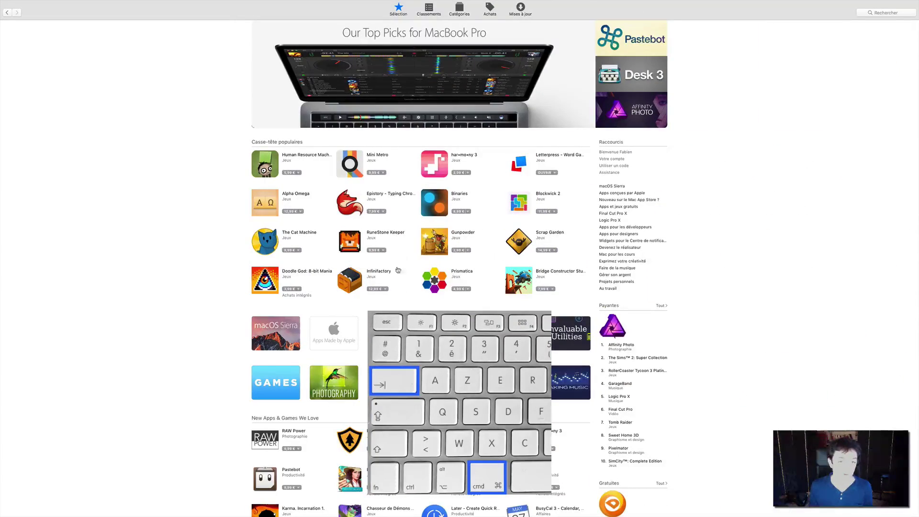
# - Cycle through the running applications in the application switcher to examine them, staying in the App Store
pyautogui.press('super+Tab')
pyautogui.press('super+Tab')
pyautogui.press('super+Tab')
pyautogui.press('super+Tab')
pyautogui.press('super+Tab')
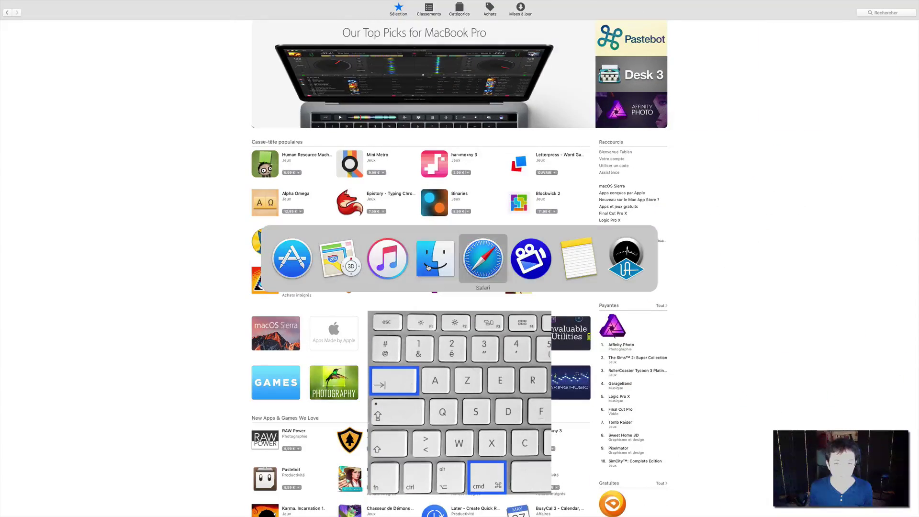
pyautogui.press('super+Tab')
pyautogui.press('super+Tab')
pyautogui.press('super+Tab')
pyautogui.press('super+Tab')
pyautogui.press('super+Tab')
pyautogui.press('super+Tab')
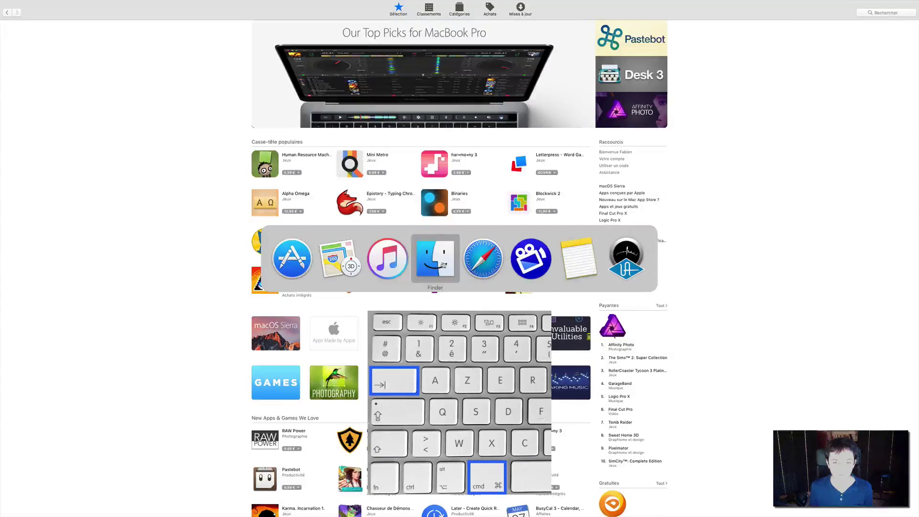
pyautogui.press('super+Tab')
pyautogui.press('super+Tab')
pyautogui.press('super+Tab')
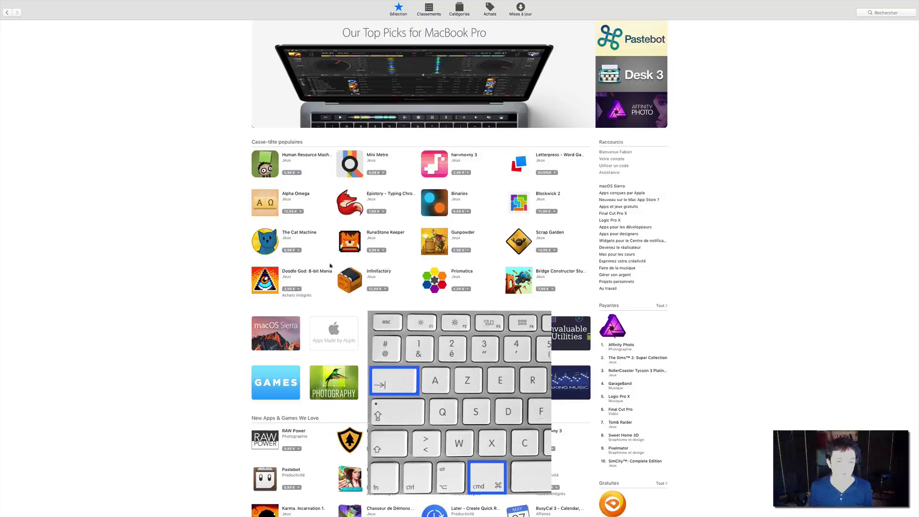
# - Use the application switcher to visit iTunes, Safari and Plans, and return to the App Store
pyautogui.press('super+Tab')
pyautogui.press('super+Tab')
pyautogui.press('super+Tab')
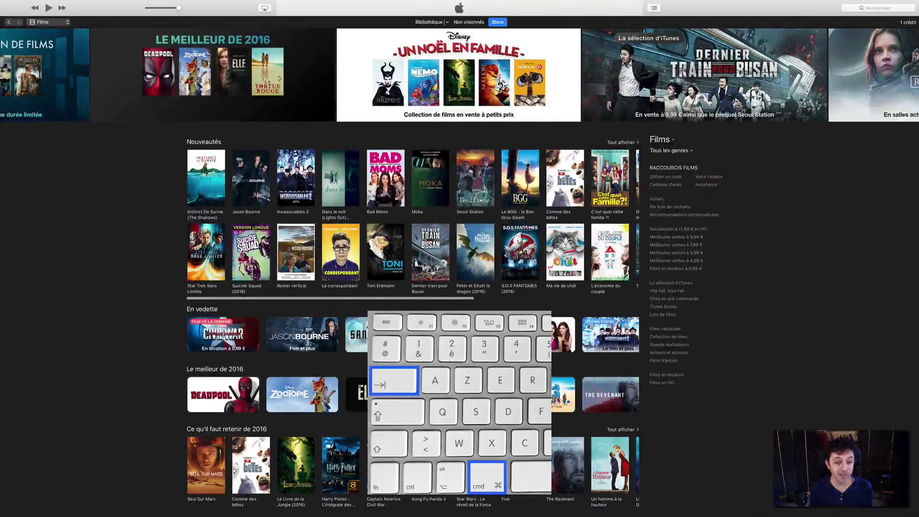
pyautogui.press('super+Tab')
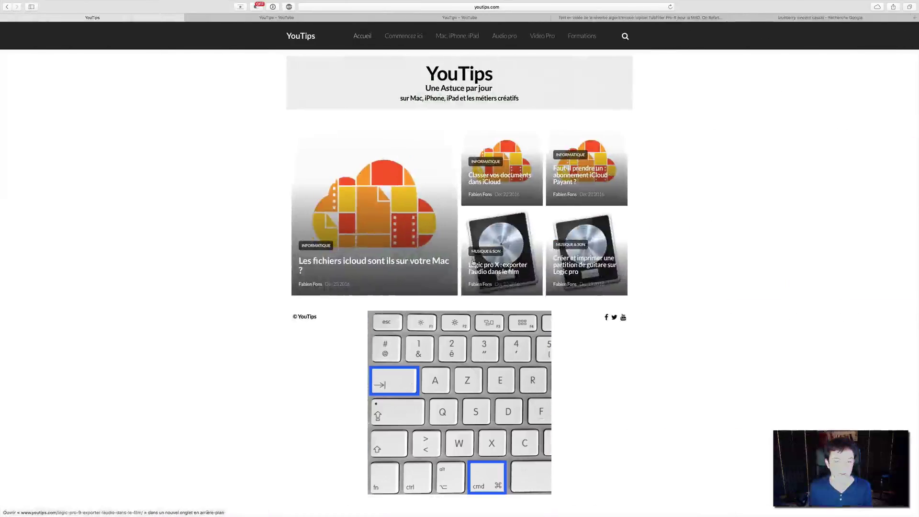
pyautogui.press('super+Tab')
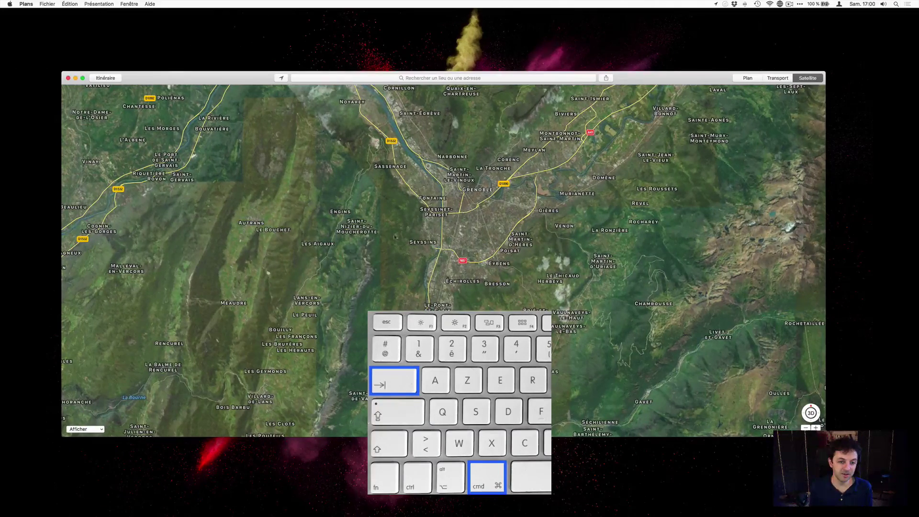
pyautogui.press('super+Tab')
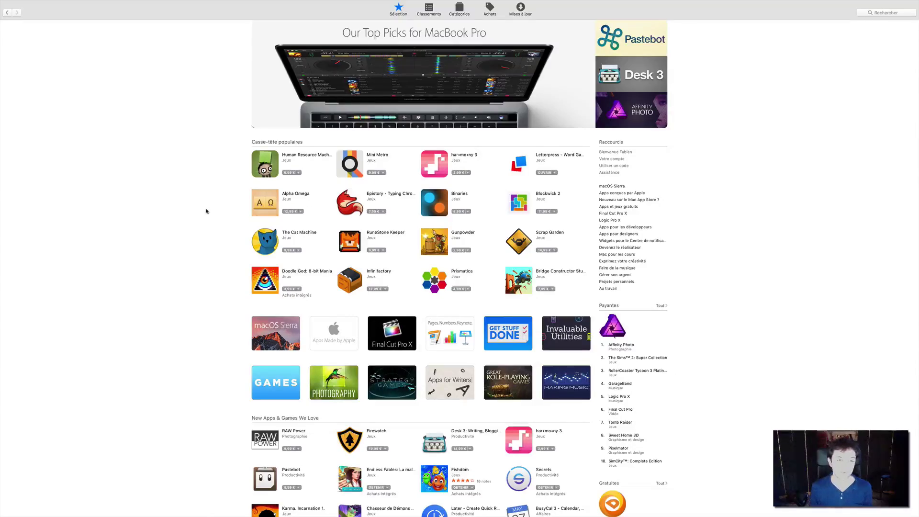
# - Slide back and forth between the full-screen App Store and the neighbouring desktop, ending on the desktop with Plans
pyautogui.hotkey('ctrl', 'Left')
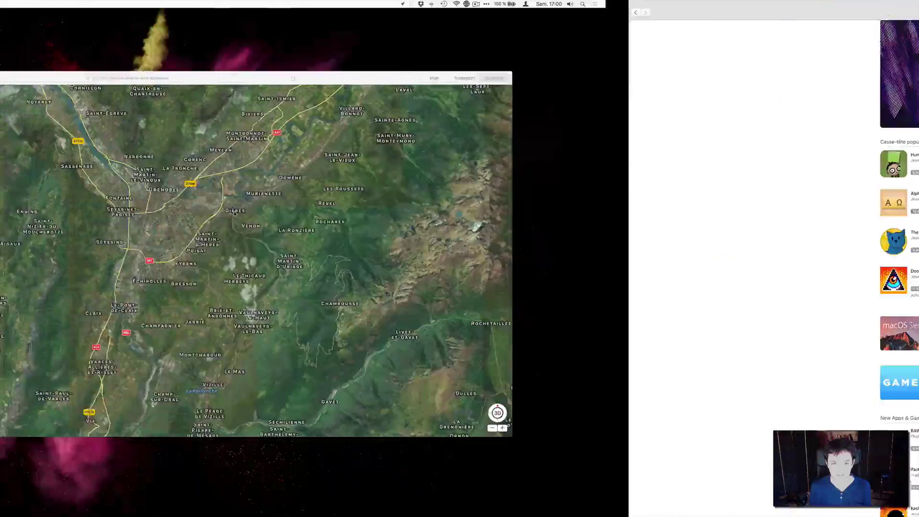
pyautogui.hotkey('ctrl', 'Right')
pyautogui.hotkey('ctrl', 'Left')
pyautogui.hotkey('ctrl', 'Right')
pyautogui.hotkey('ctrl', 'Left')
pyautogui.hotkey('ctrl', 'Left')
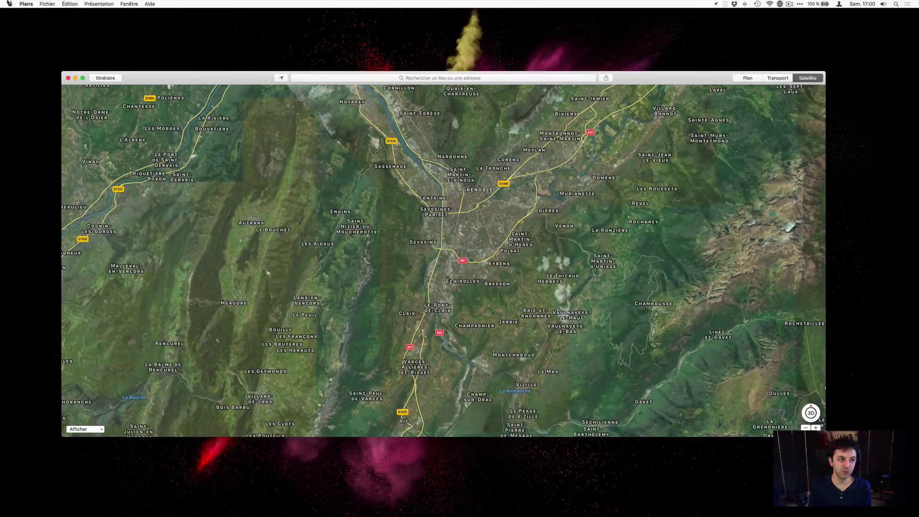
# - Open the Souris pane in System Preferences to examine the gesture for swiping between full-screen apps
pyautogui.click(10, 3)
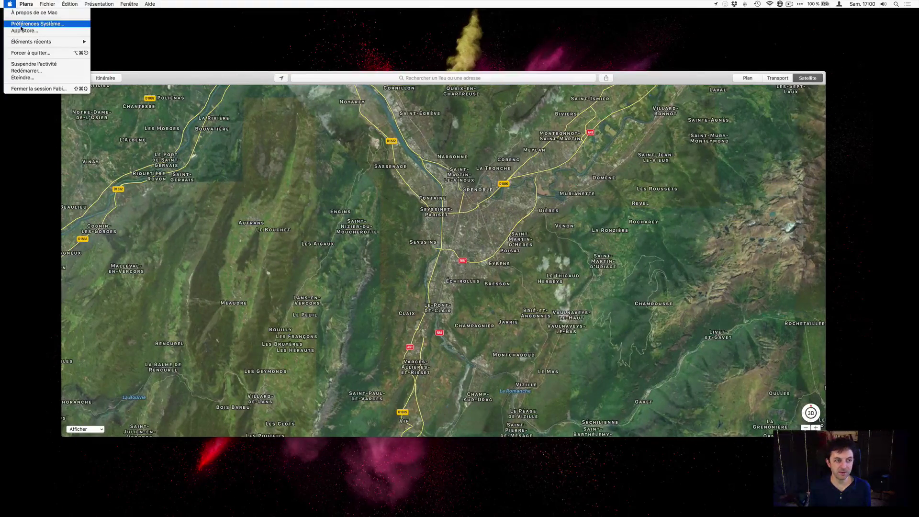
pyautogui.click(21, 26)
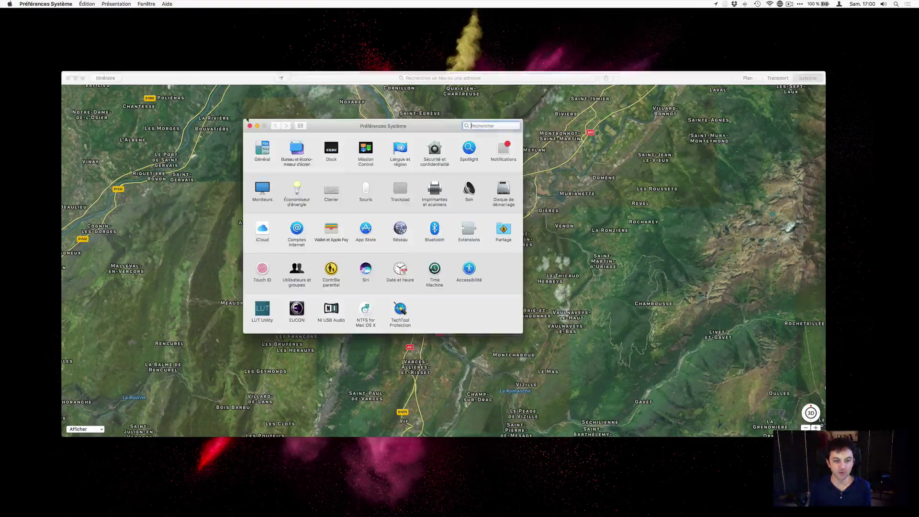
pyautogui.click(367, 189)
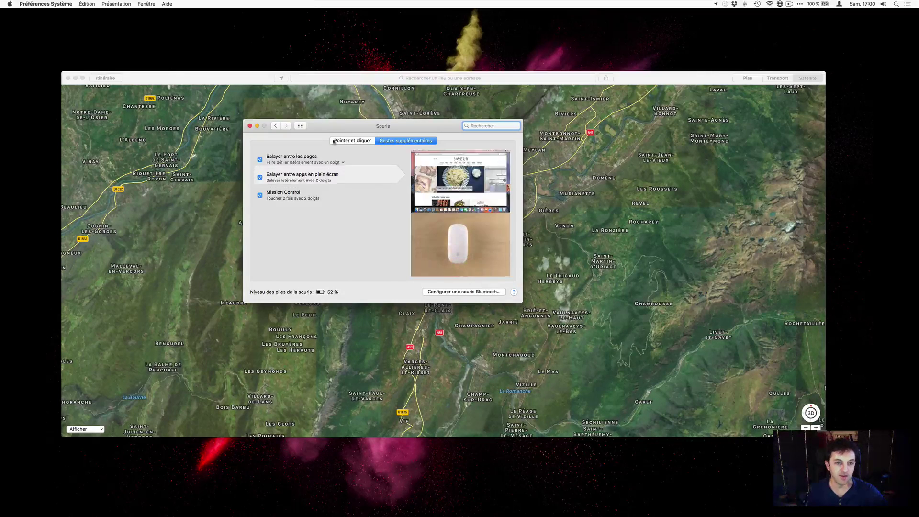
# - Examine the Trackpad options for swiping between full-screen apps, keep the three-finger sideways swipe, and close System Preferences
pyautogui.click(300, 125)
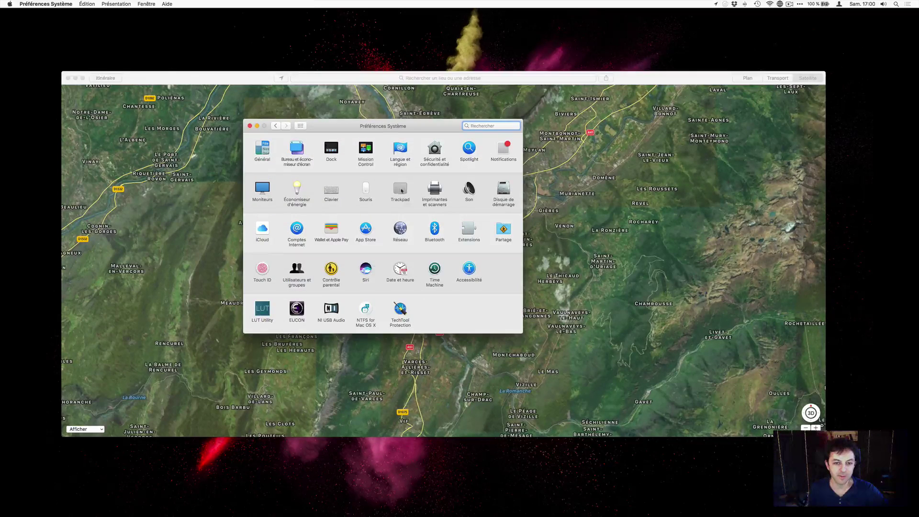
pyautogui.click(401, 190)
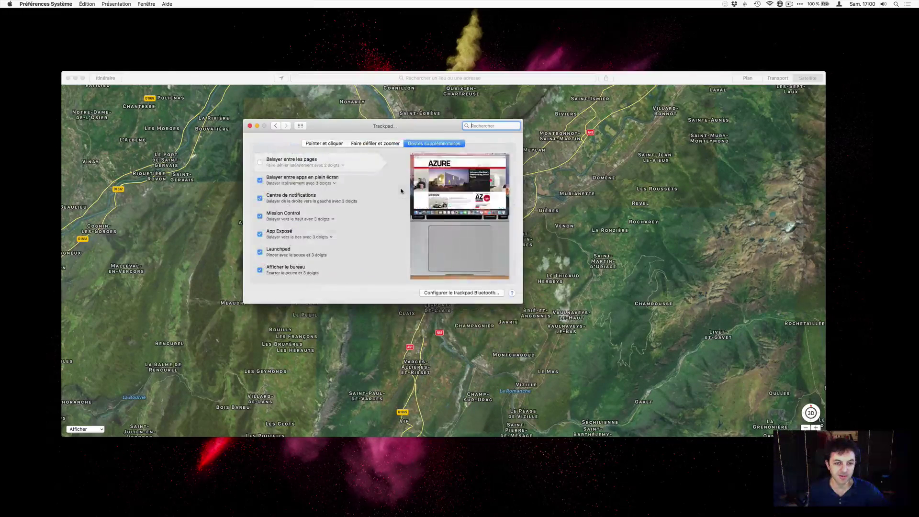
pyautogui.click(312, 184)
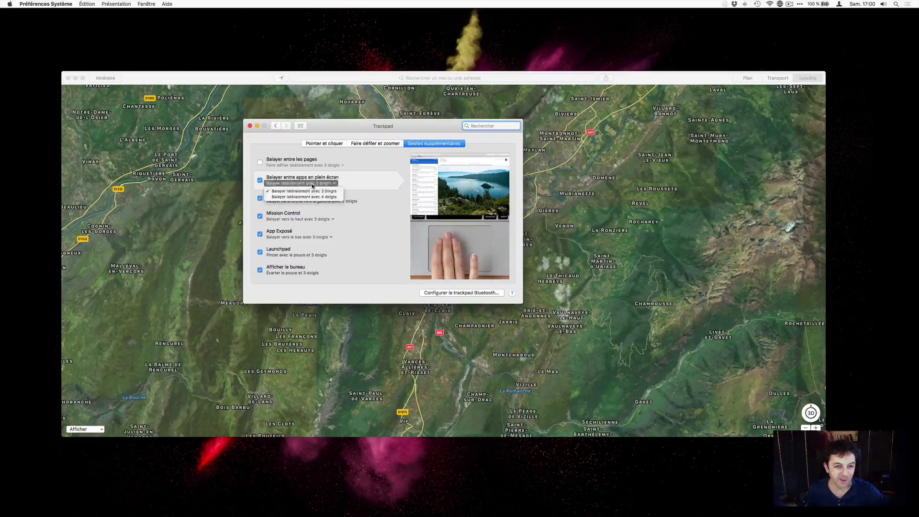
pyautogui.click(374, 163)
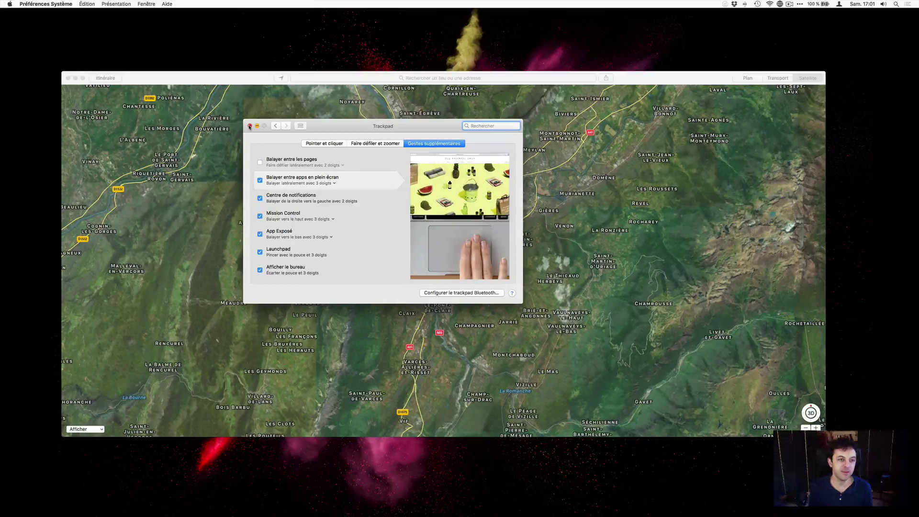
pyautogui.click(250, 126)
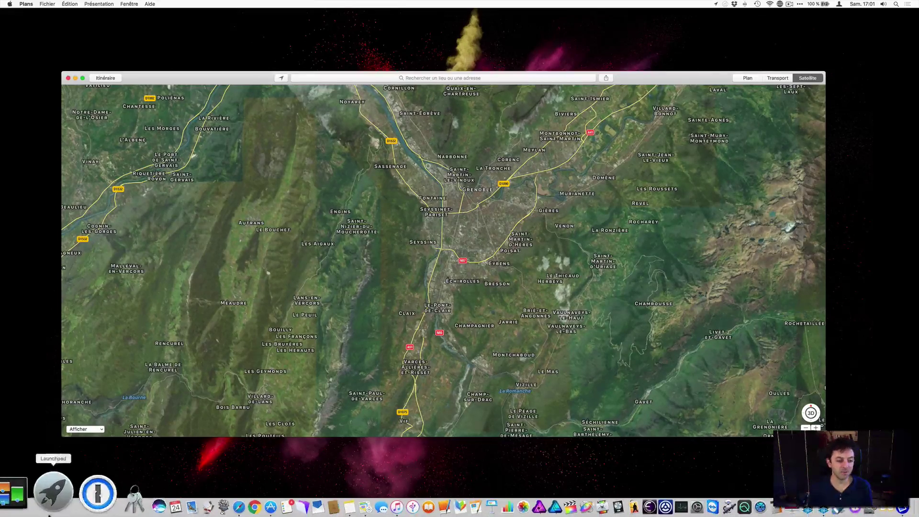
# - Open Mission Control from the Dock to view the windows and spaces, and close it again
pyautogui.click(35, 513)
pyautogui.click(35, 513)
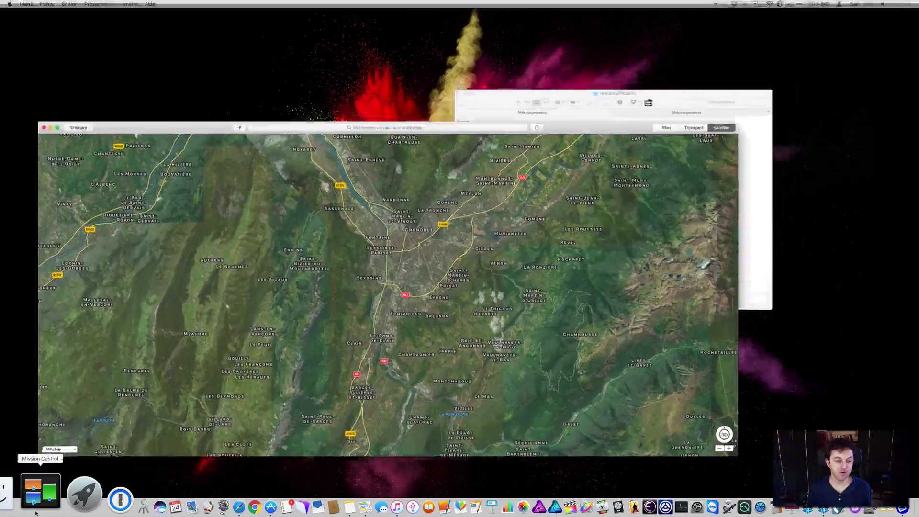
pyautogui.click(35, 512)
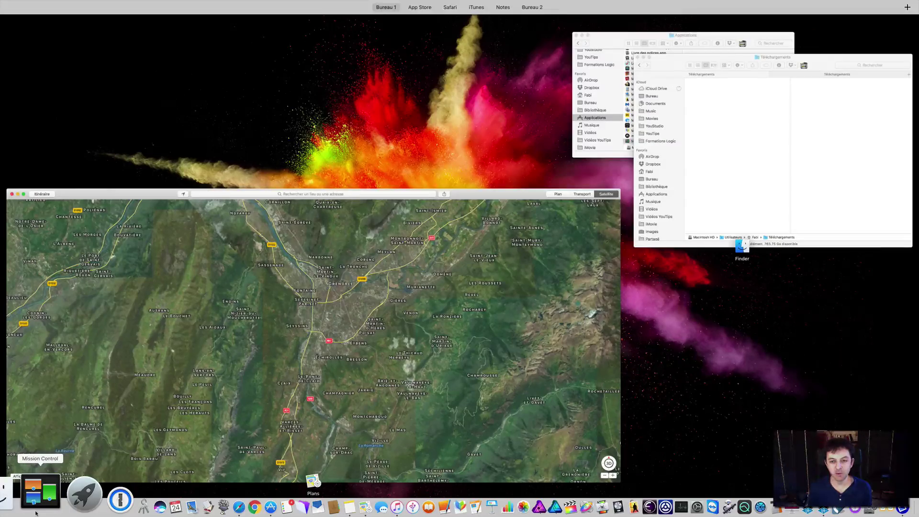
pyautogui.click(36, 513)
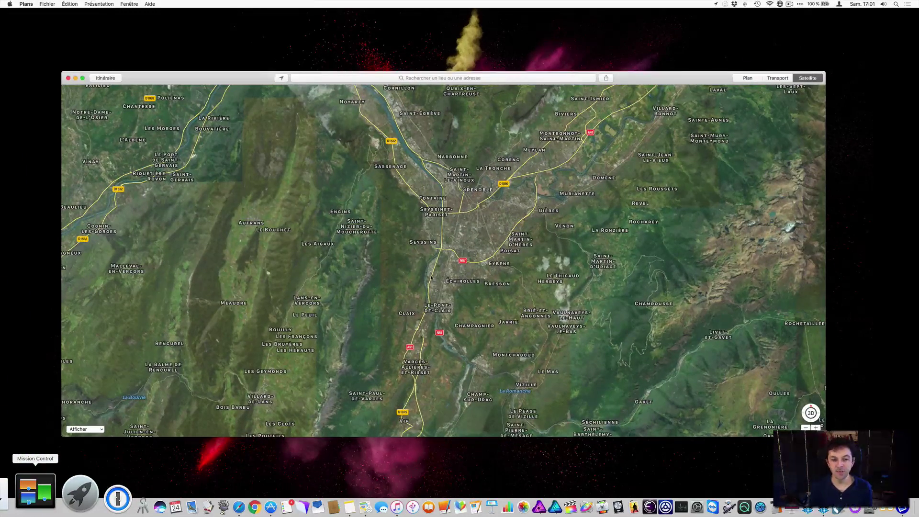
# - Slide repeatedly from the desktop through the App Store space to full-screen Safari and back to the desktop
pyautogui.hotkey('ctrl', 'Right')
pyautogui.hotkey('ctrl', 'Right')
pyautogui.hotkey('ctrl', 'Left')
pyautogui.hotkey('ctrl', 'Left')
pyautogui.hotkey('ctrl', 'Right')
pyautogui.hotkey('ctrl', 'Right')
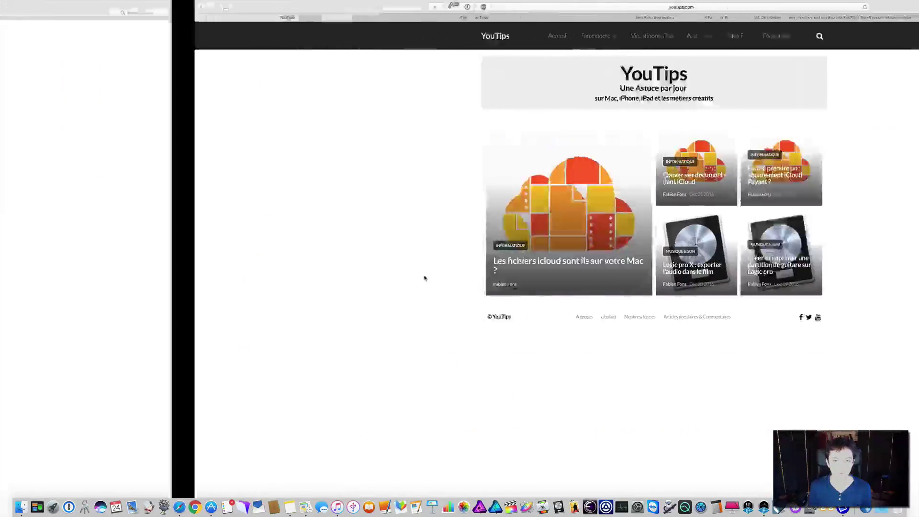
pyautogui.hotkey('ctrl', 'Left')
pyautogui.hotkey('ctrl', 'Left')
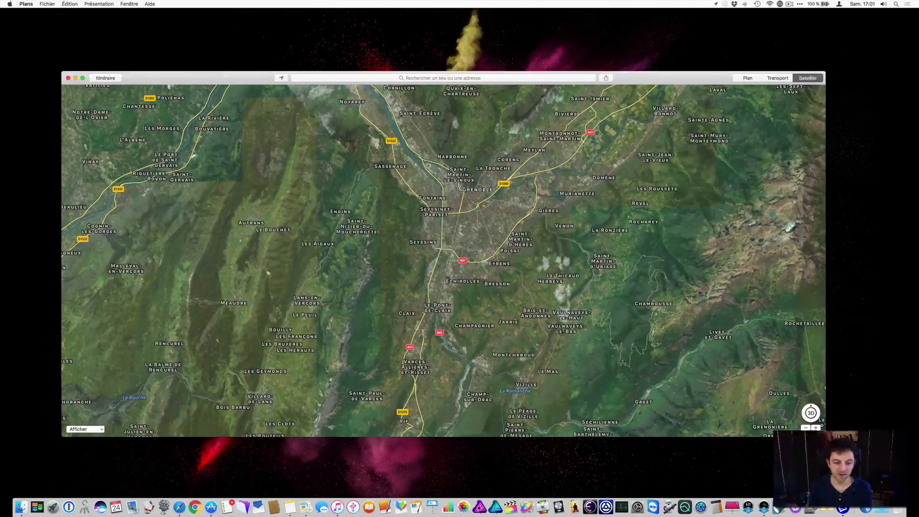
# - Use the Dock to switch to iTunes and from there to the App Store
pyautogui.click(338, 508)
pyautogui.moveTo(339, 515)
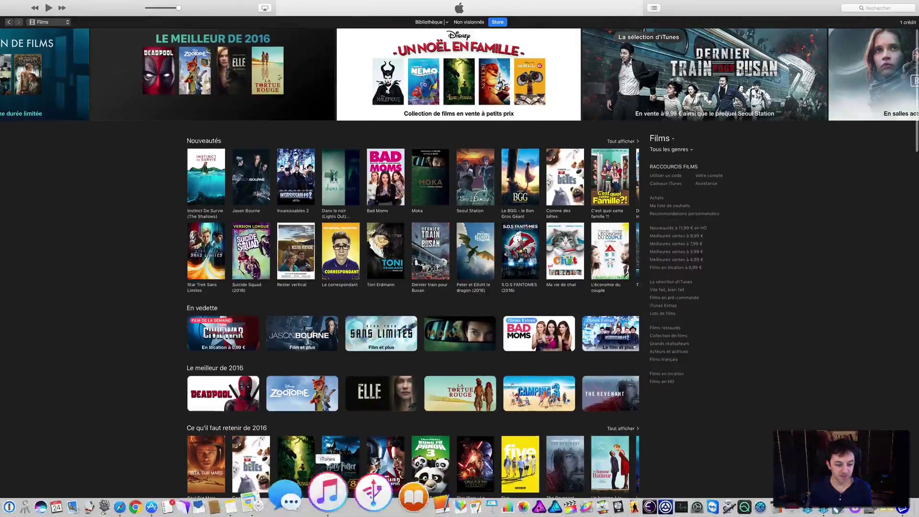
pyautogui.click(211, 495)
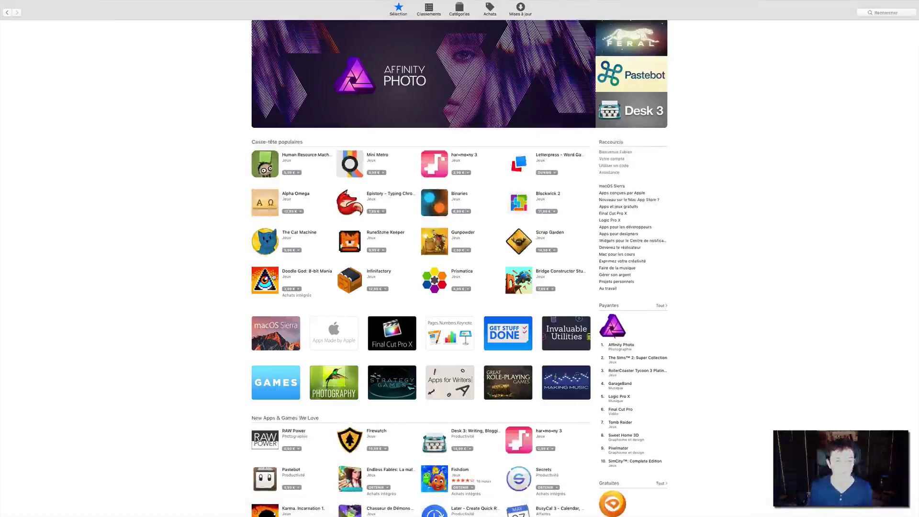
# - Use the application switcher to move from the App Store through Finder and Plans to Safari, and cycle through the applications again
pyautogui.press('super+Tab')
pyautogui.press('super+Tab')
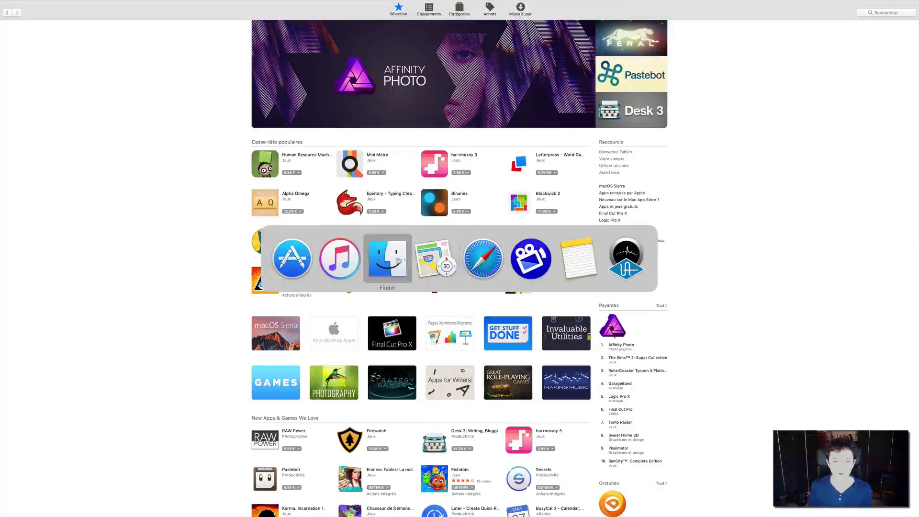
pyautogui.press('super+Tab')
pyautogui.press('super+Tab')
pyautogui.press('super+Tab')
pyautogui.press('super+Tab')
pyautogui.press('super+Tab')
pyautogui.press('super+Tab')
pyautogui.press('super+Tab')
pyautogui.press('super+Tab')
pyautogui.press('super+Tab')
pyautogui.press('super+Tab')
pyautogui.press('super+Tab')
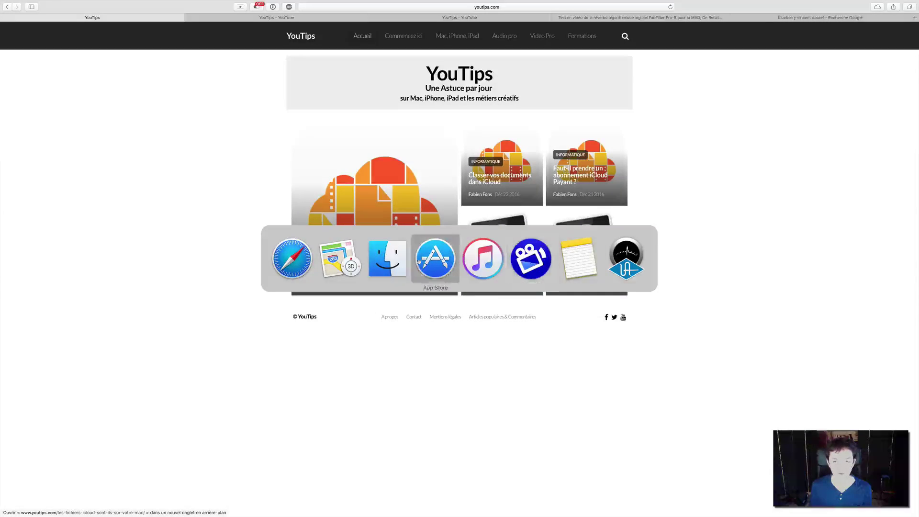